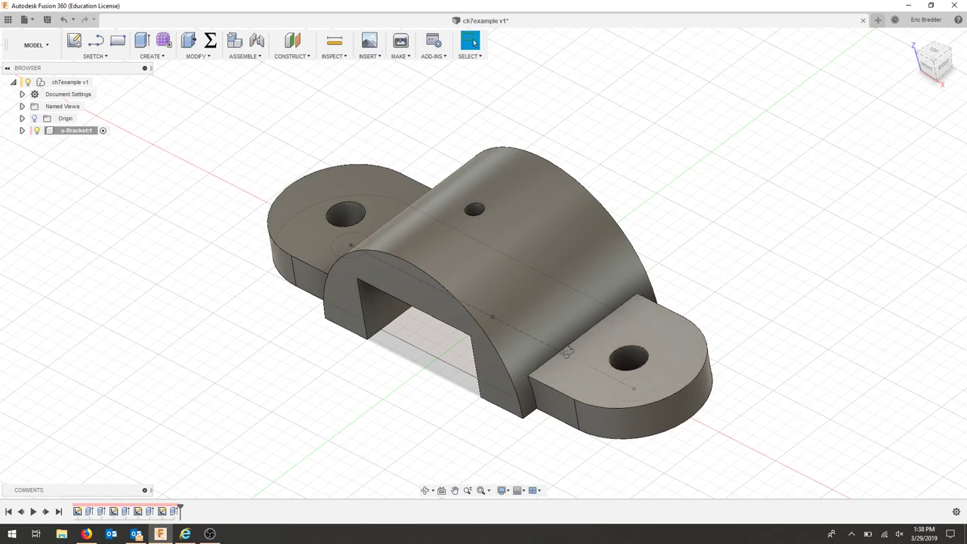
# Create a new blank design and add a new component under its root
pyautogui.keyDown('shift'); pyautogui.moveTo(567, 352); pyautogui.dragTo(558, 324, button='middle'); pyautogui.keyUp('shift')
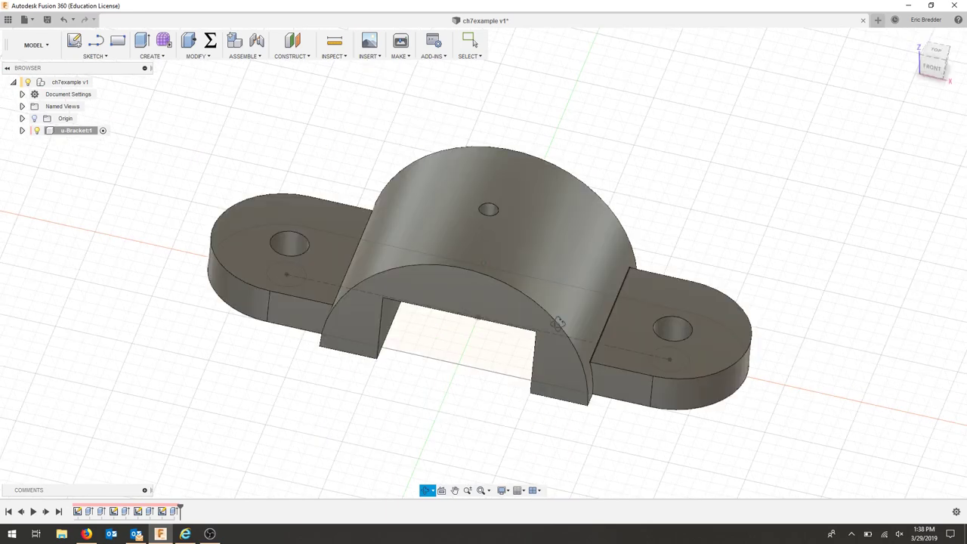
pyautogui.press('Escape')
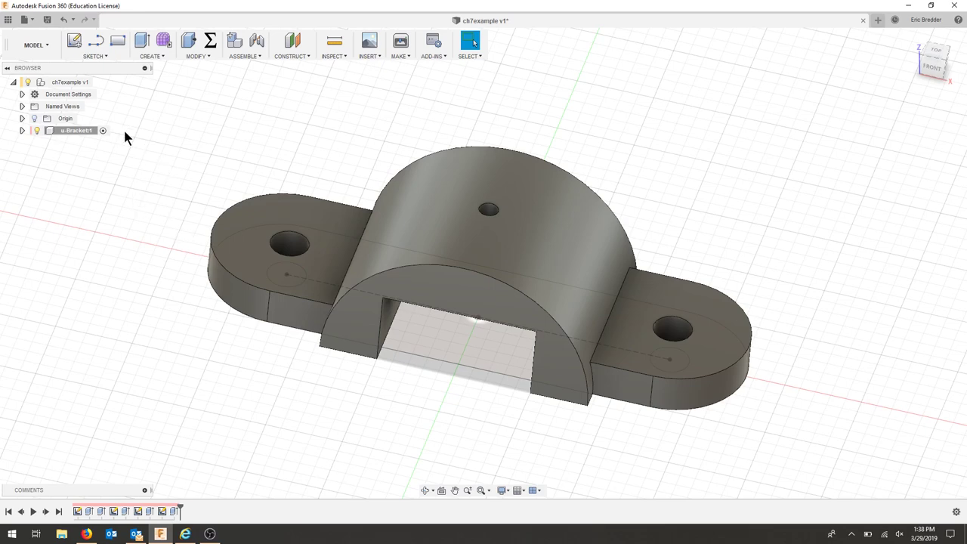
pyautogui.click(24, 19)
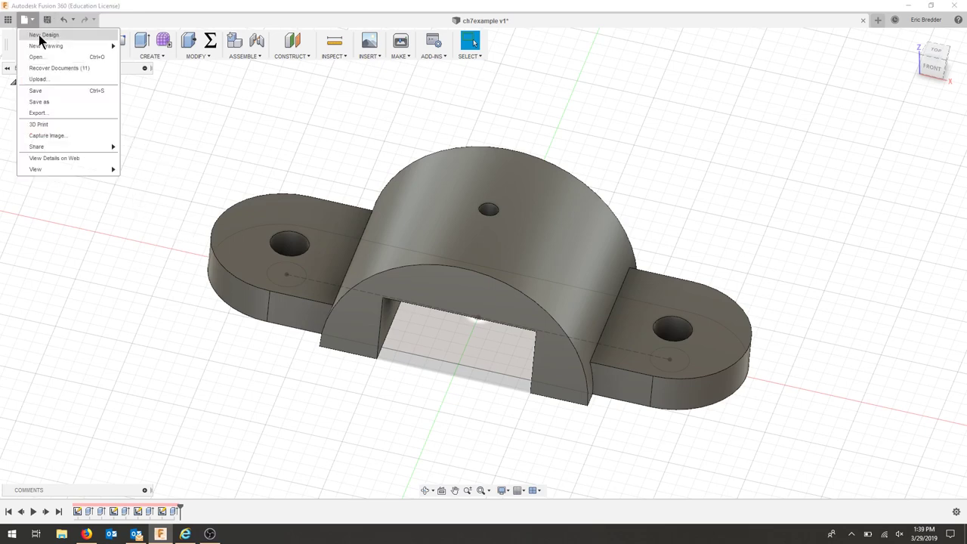
pyautogui.click(40, 40)
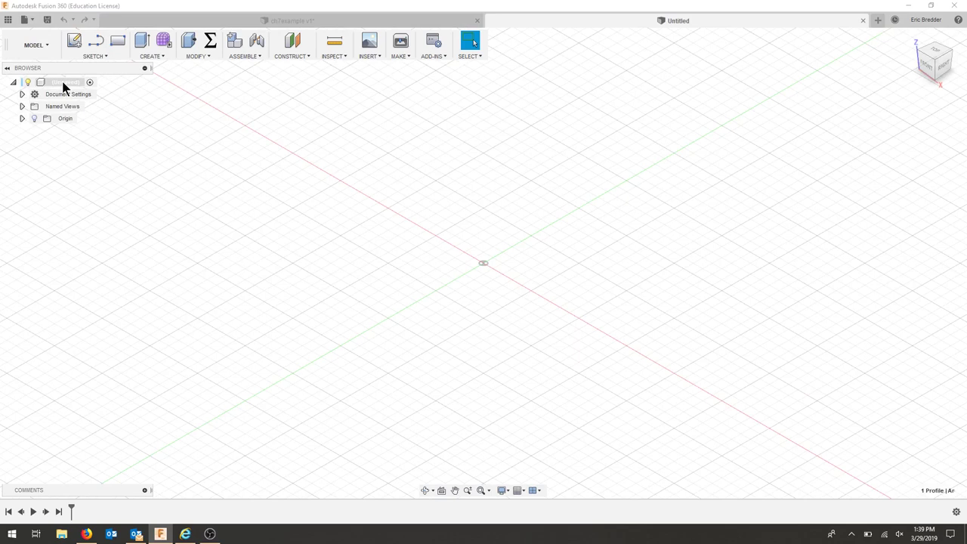
pyautogui.rightClick(63, 83)
pyautogui.click(87, 91)
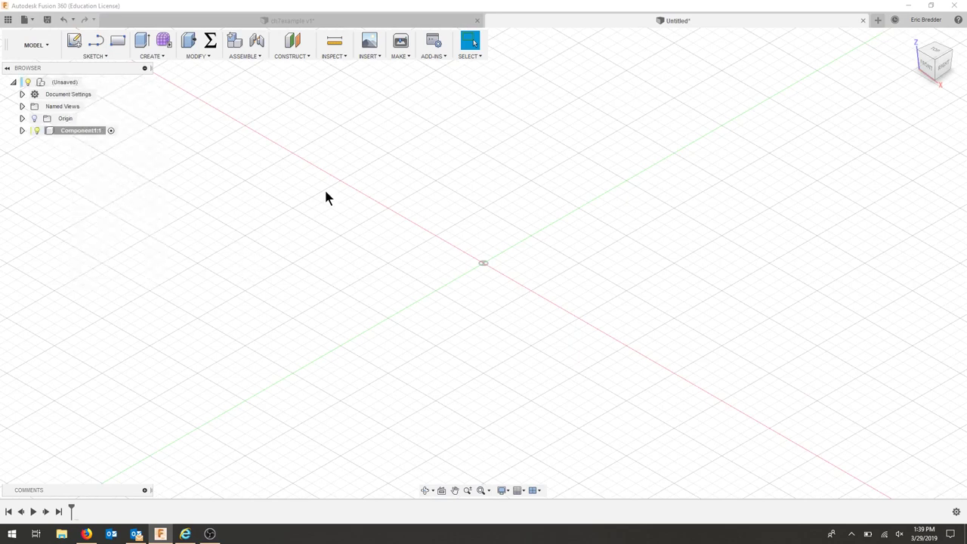
# Save the design as ch7exampleVideo
pyautogui.click(47, 19)
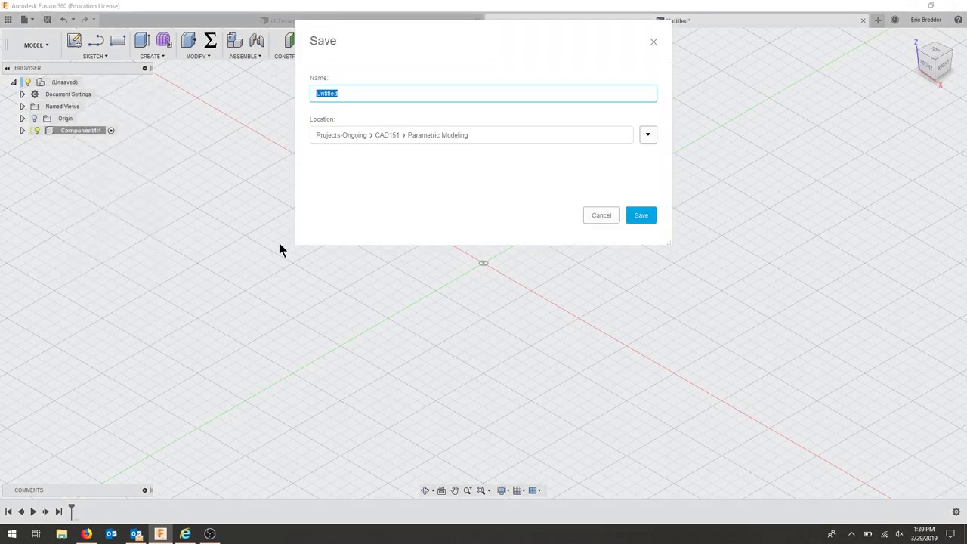
pyautogui.write('ch7exampleVideo')
pyautogui.click(640, 215)
# Rename the new component to bracket in the Browser
pyautogui.click(79, 128)
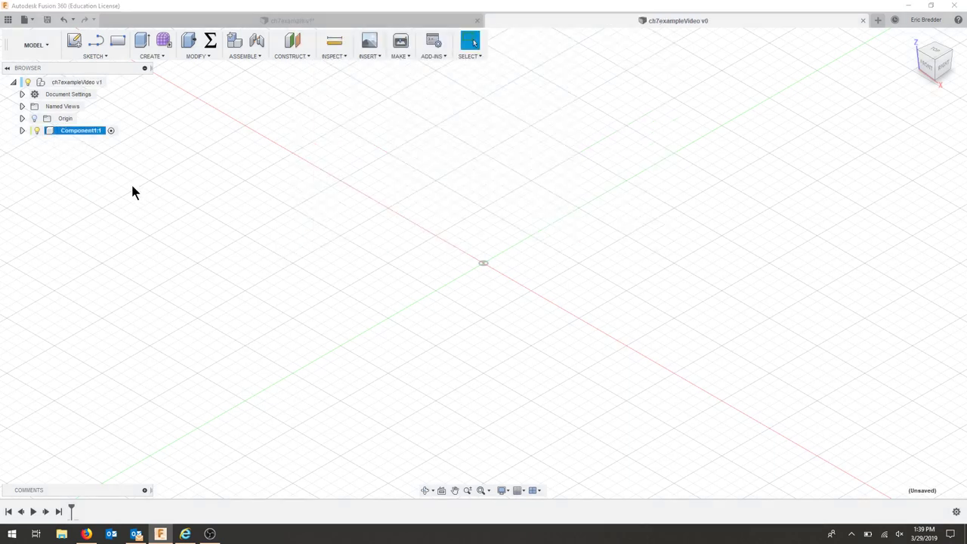
pyautogui.click(95, 133)
pyautogui.write('brake')
pyautogui.write('ket')
pyautogui.press('Return')
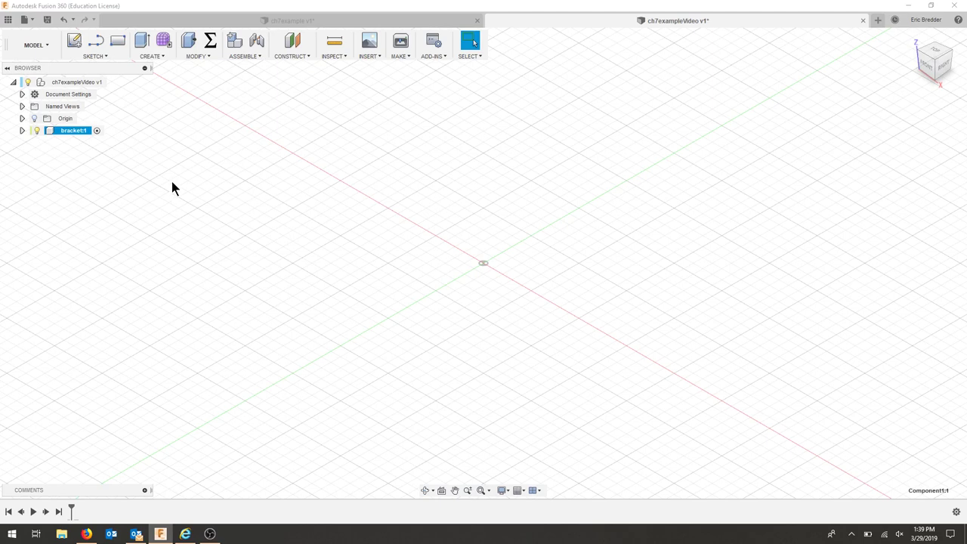
# Draw a centre-to-centre slot on the XY plane along the X axis, 5 in long and 2 in wide
pyautogui.click(100, 58)
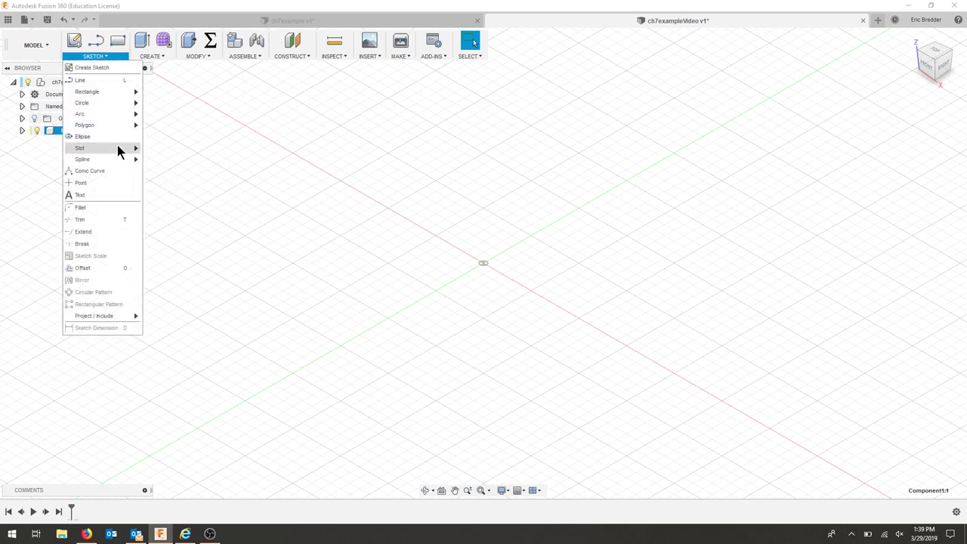
pyautogui.moveTo(117, 148)
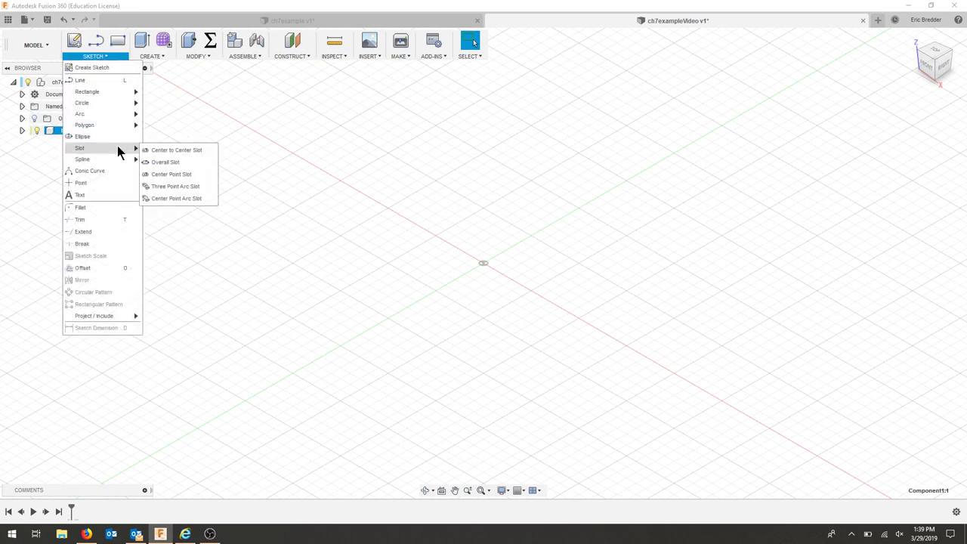
pyautogui.click(191, 153)
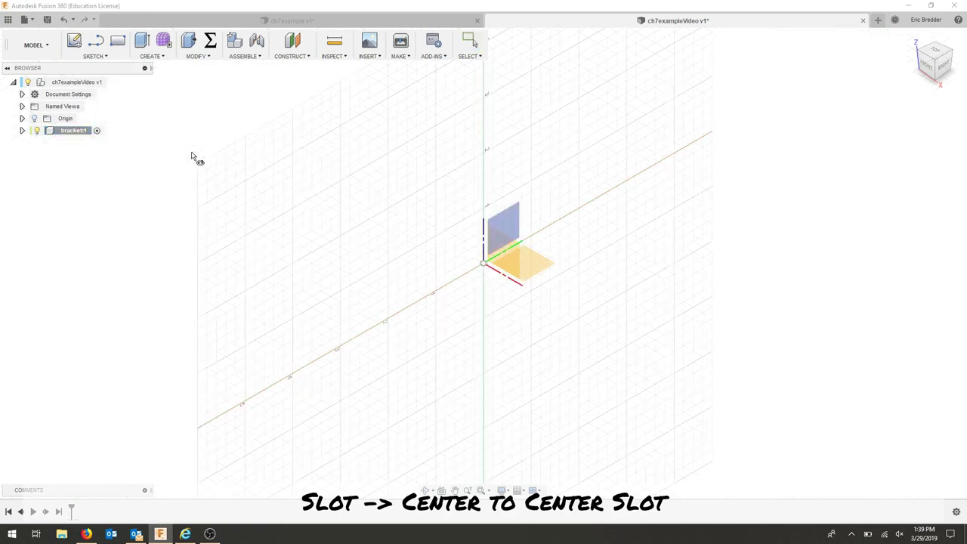
pyautogui.click(541, 273)
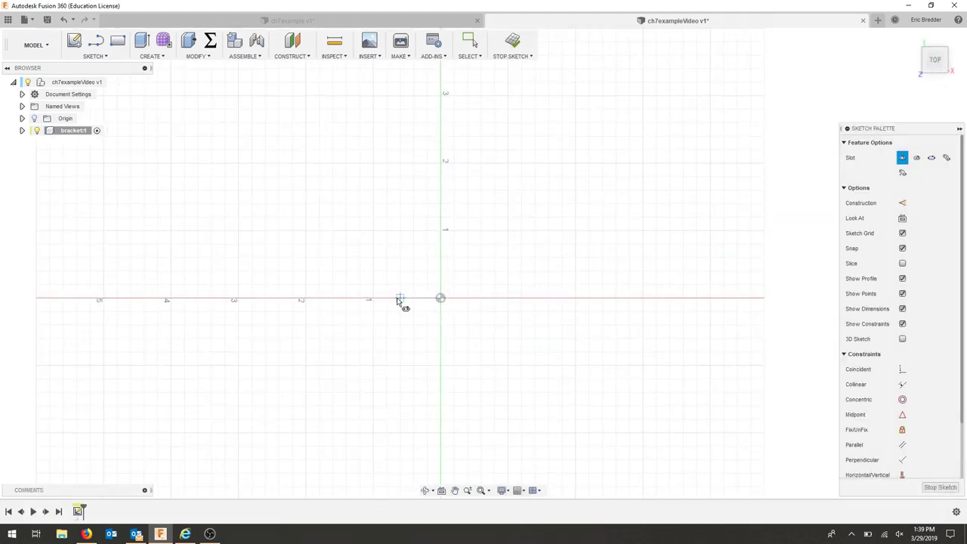
pyautogui.click(340, 299)
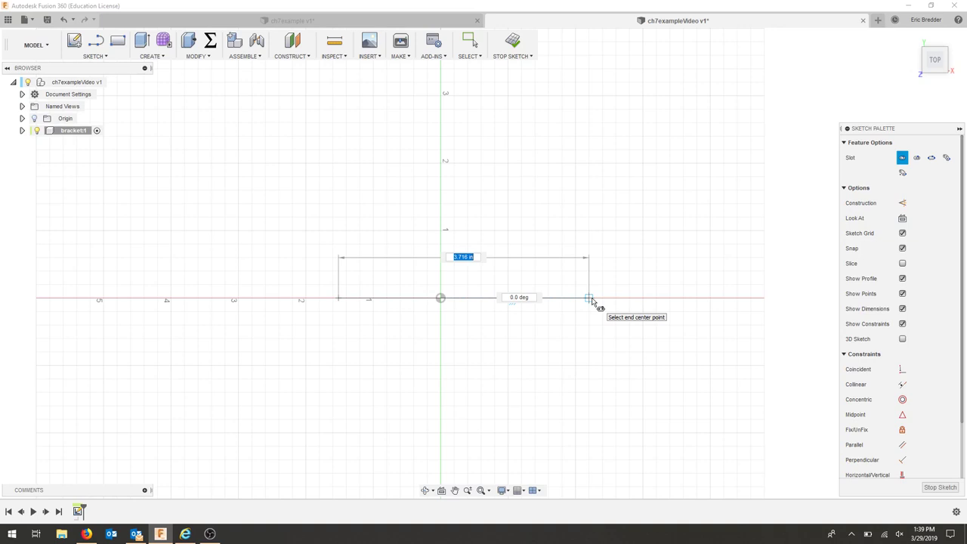
pyautogui.write('5')
pyautogui.press('Tab')
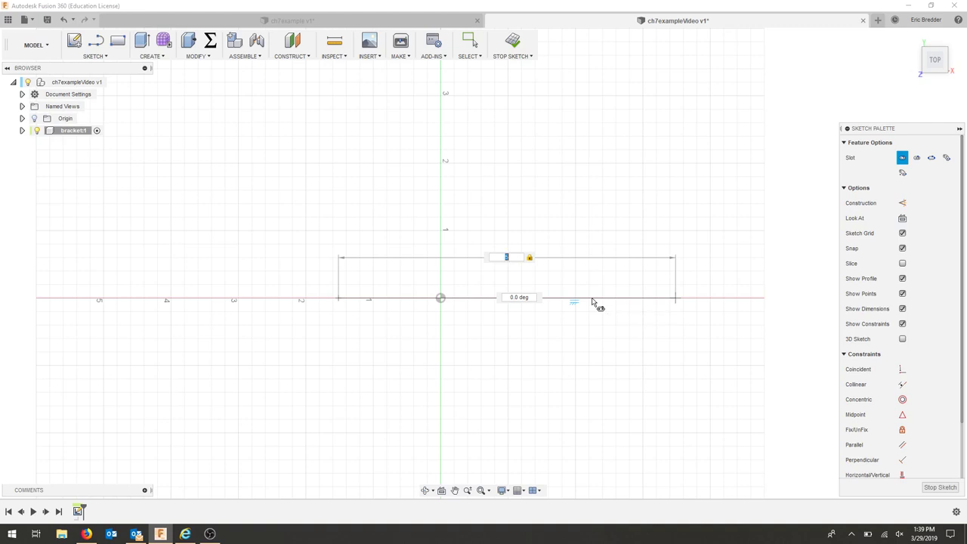
pyautogui.click(593, 301)
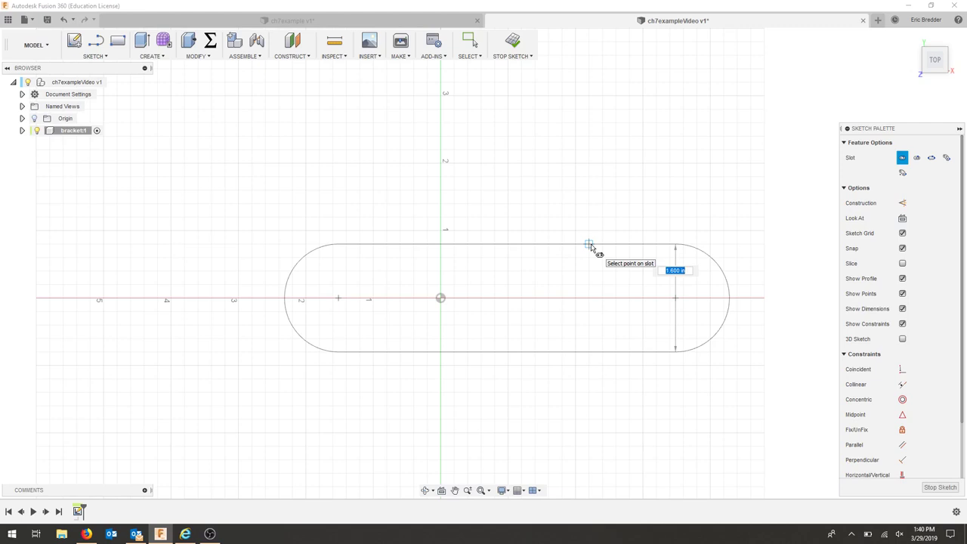
pyautogui.write('2')
pyautogui.press('Tab')
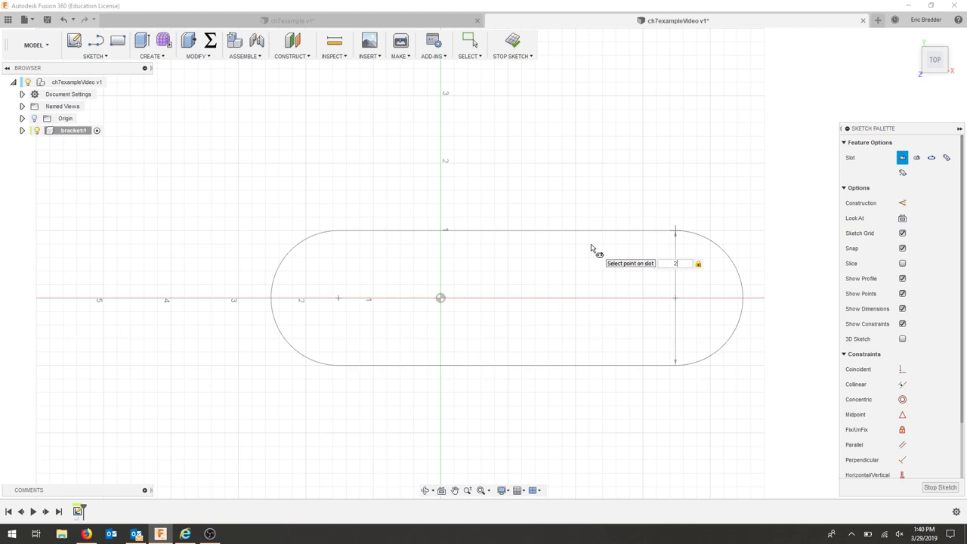
pyautogui.press('Return')
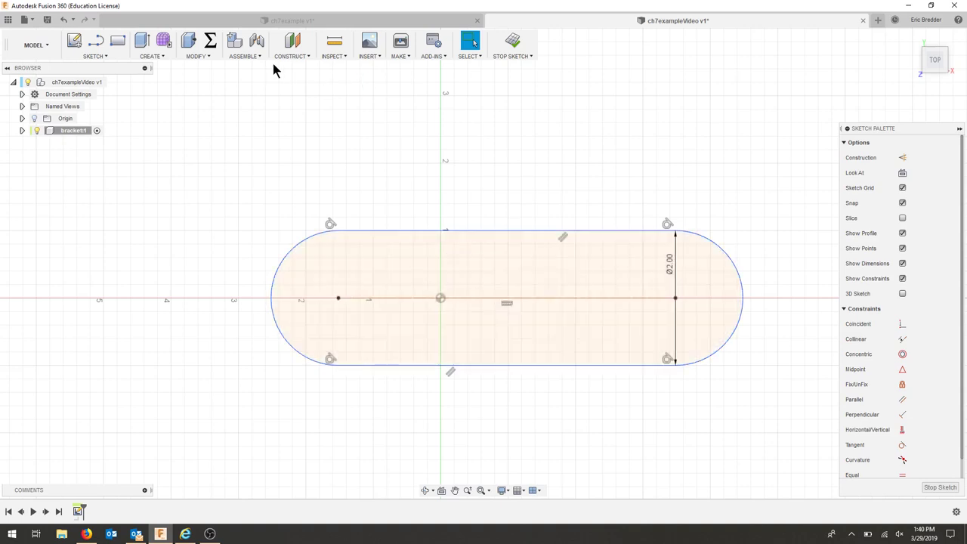
# Dimension the slot's left centre 1.516 from the origin
pyautogui.press('d')
pyautogui.click(338, 299)
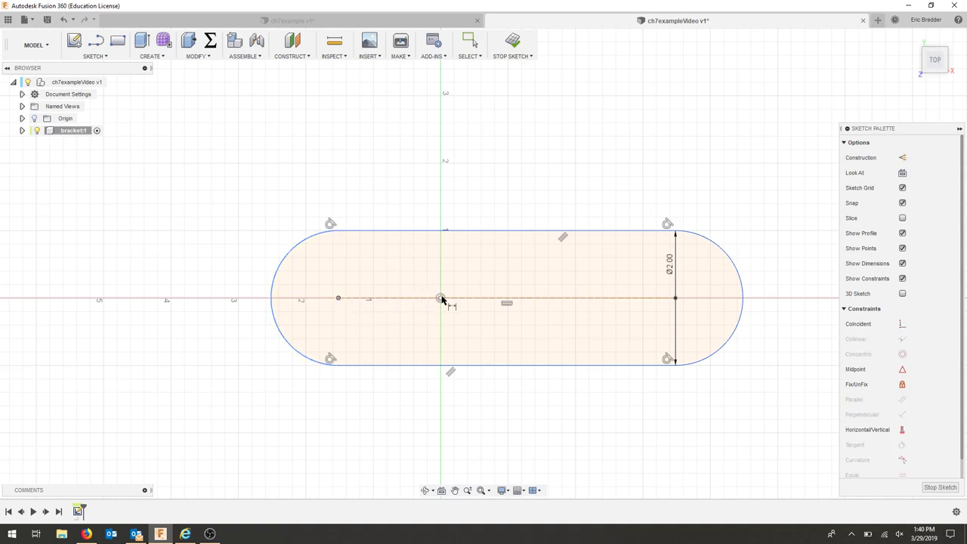
pyautogui.click(441, 298)
pyautogui.click(400, 267)
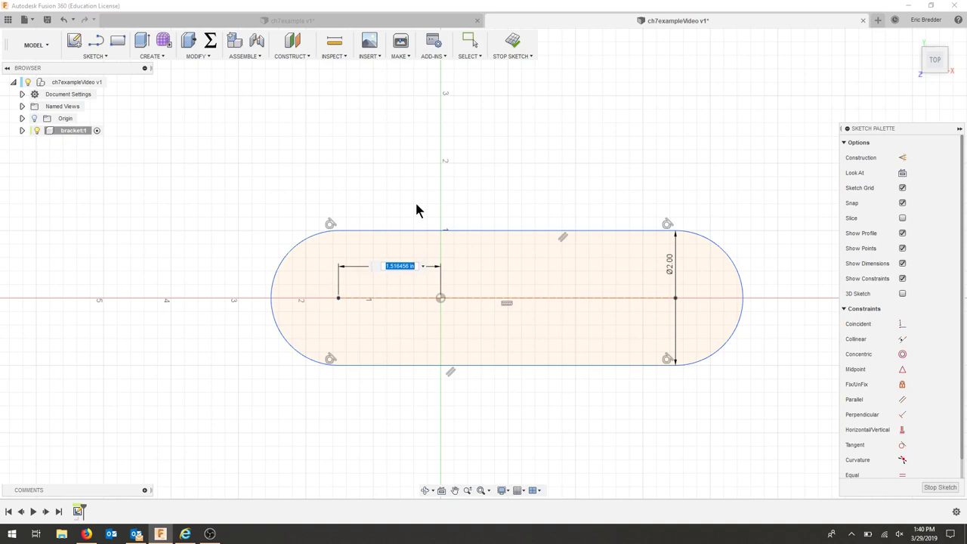
pyautogui.press('Return')
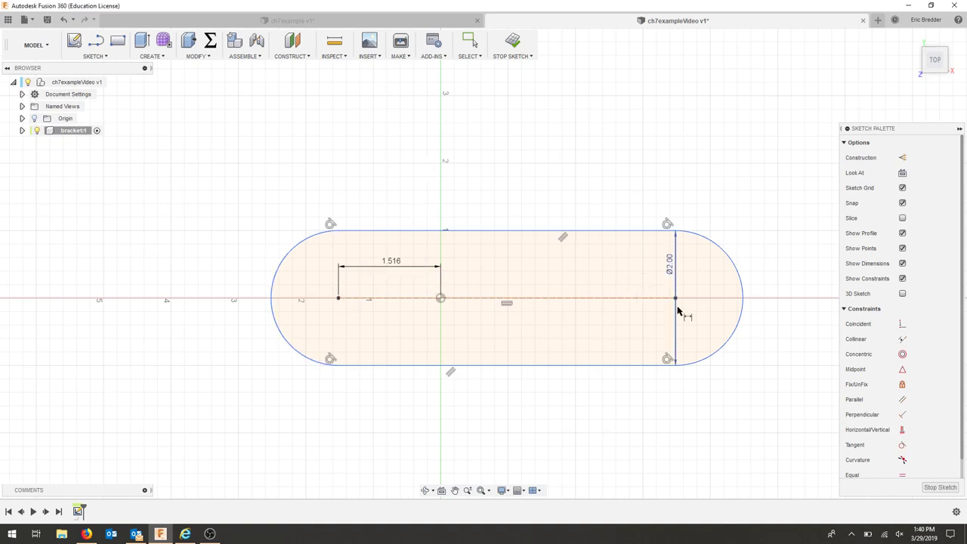
# Review the bracket's Sketch1 dimensions in the parameters table
pyautogui.click(210, 42)
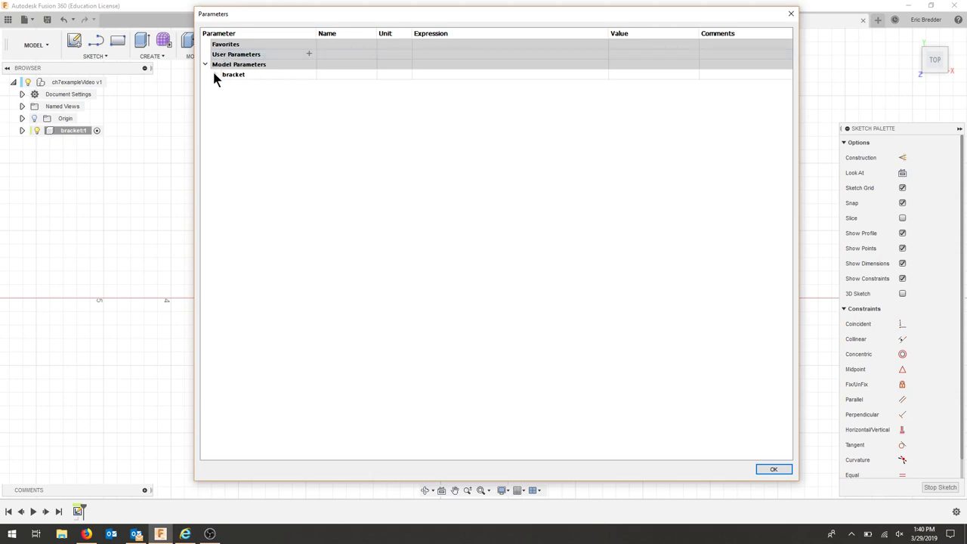
pyautogui.click(215, 74)
pyautogui.click(225, 84)
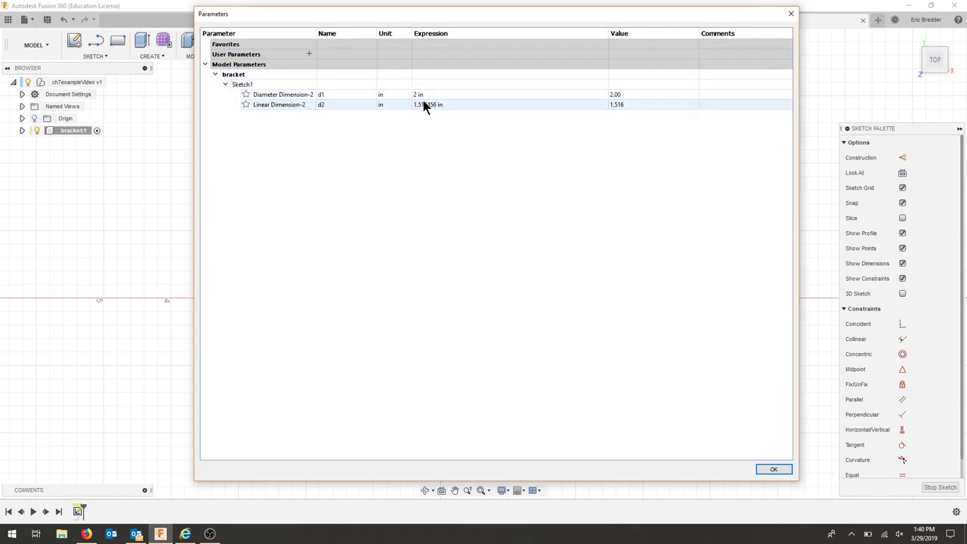
pyautogui.click(778, 470)
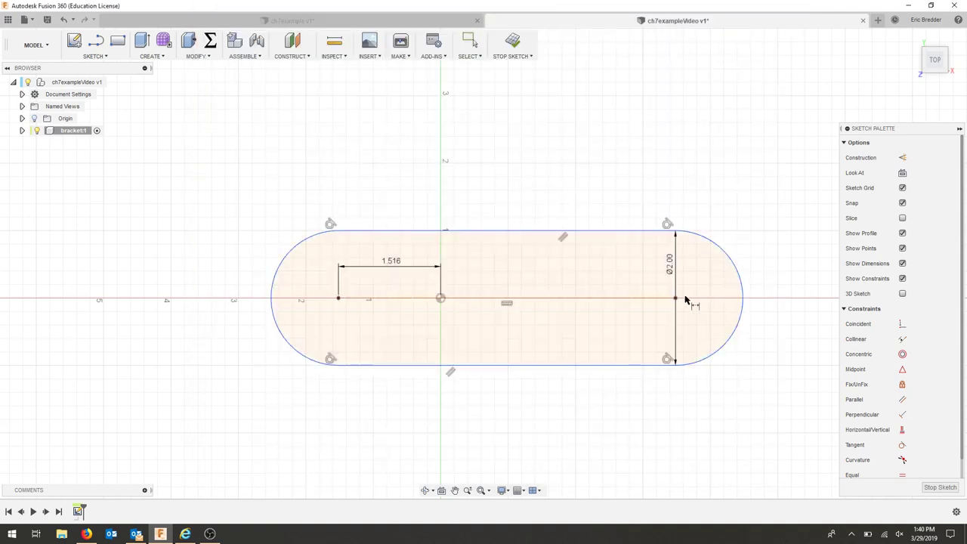
# Dimension the distance between the two arc centres as 5.00
pyautogui.click(675, 299)
pyautogui.click(338, 298)
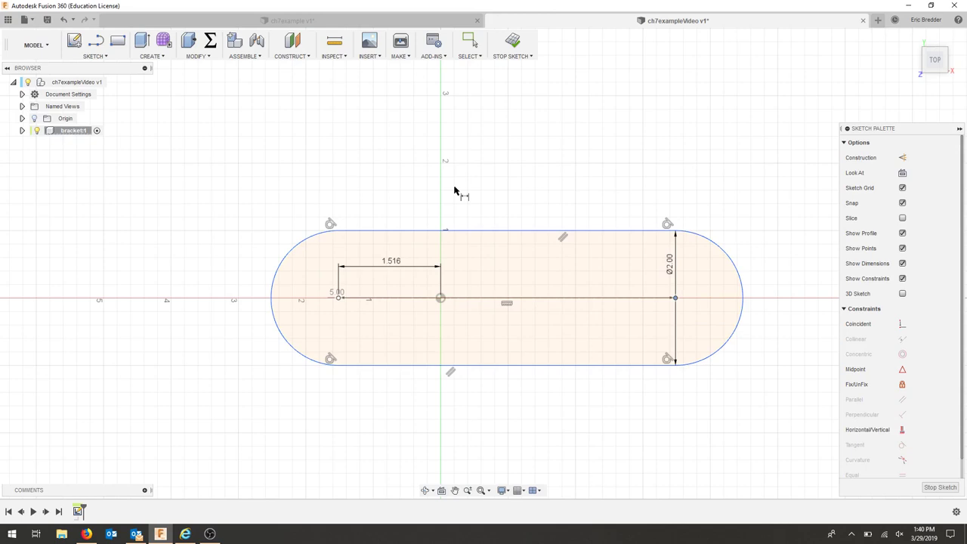
pyautogui.click(501, 190)
pyautogui.press('Return')
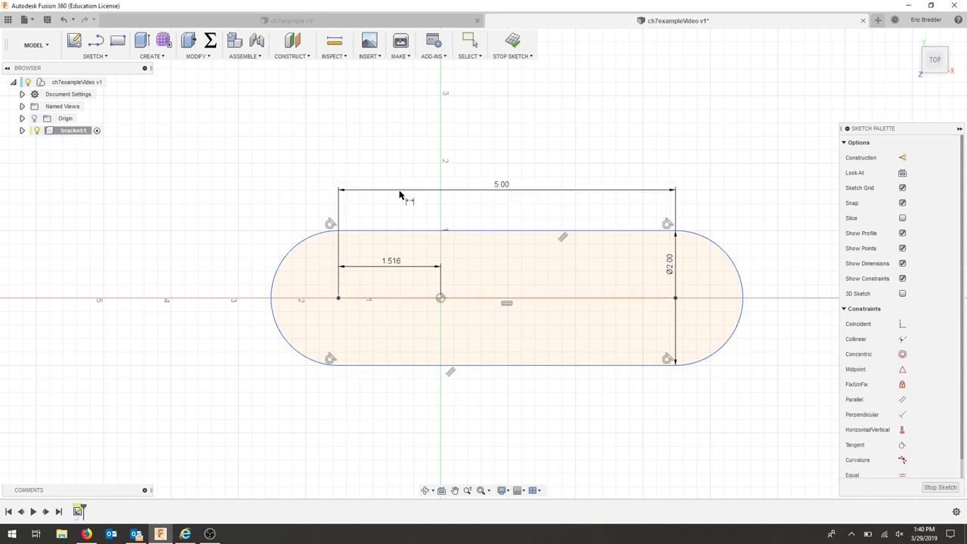
pyautogui.click(211, 42)
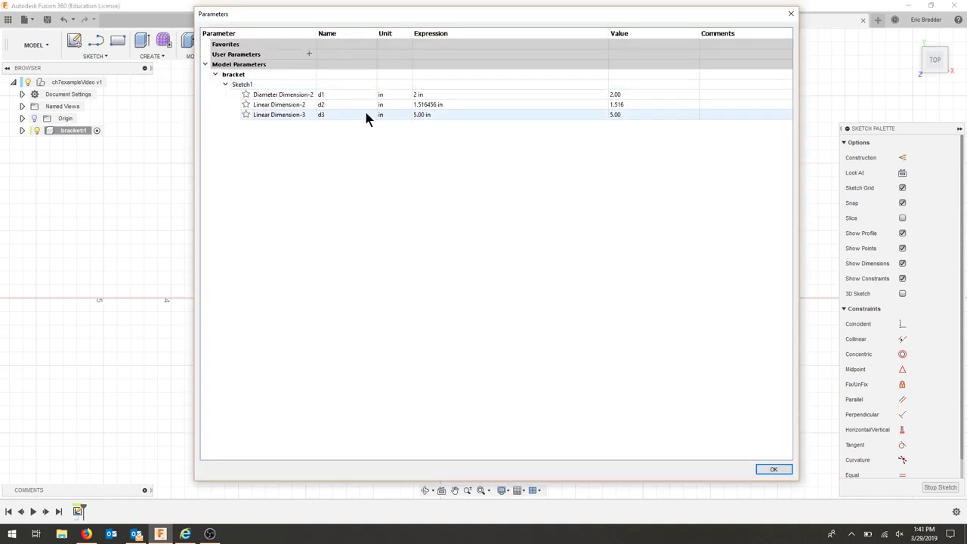
pyautogui.doubleClick(432, 104)
pyautogui.moveTo(448, 105); pyautogui.dragTo(395, 105)
pyautogui.write('d3')
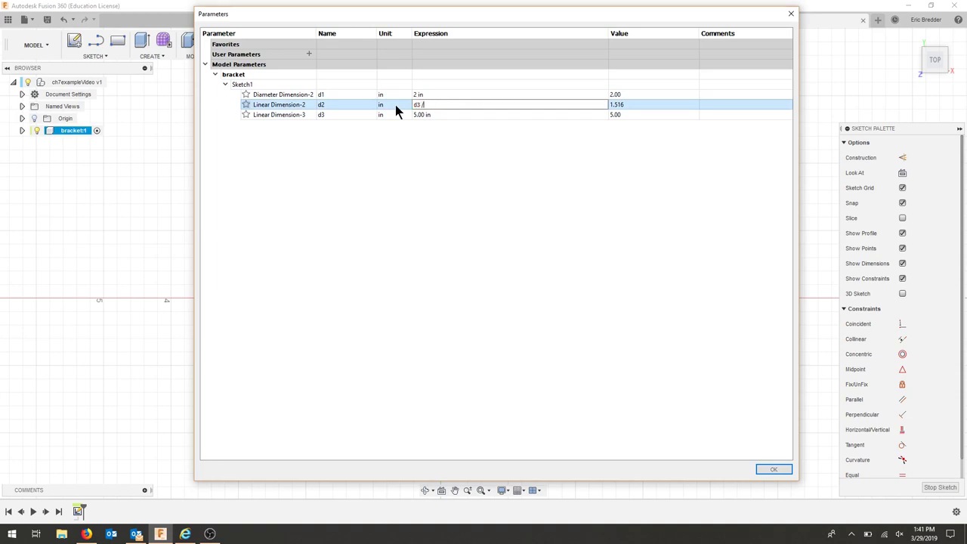
pyautogui.write(' / 2')
pyautogui.press('Return')
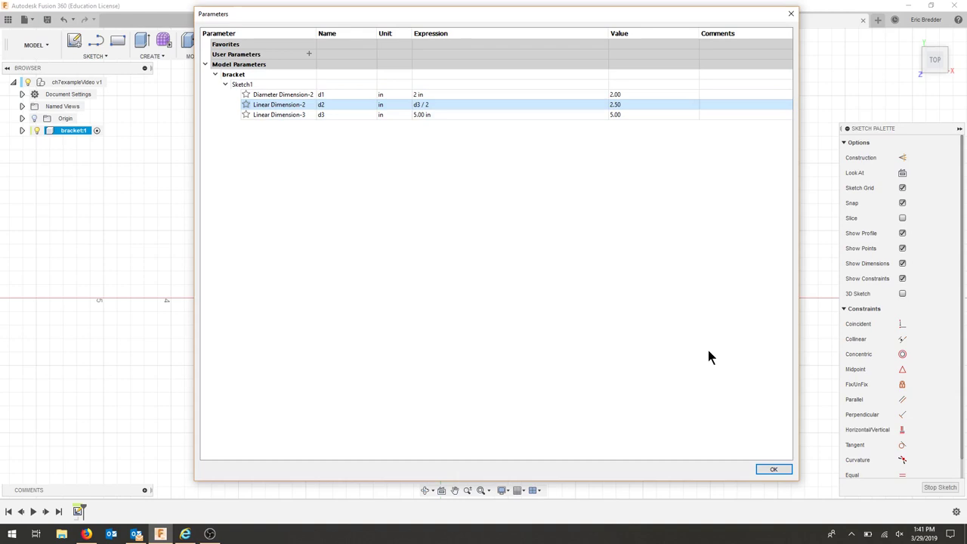
pyautogui.click(772, 469)
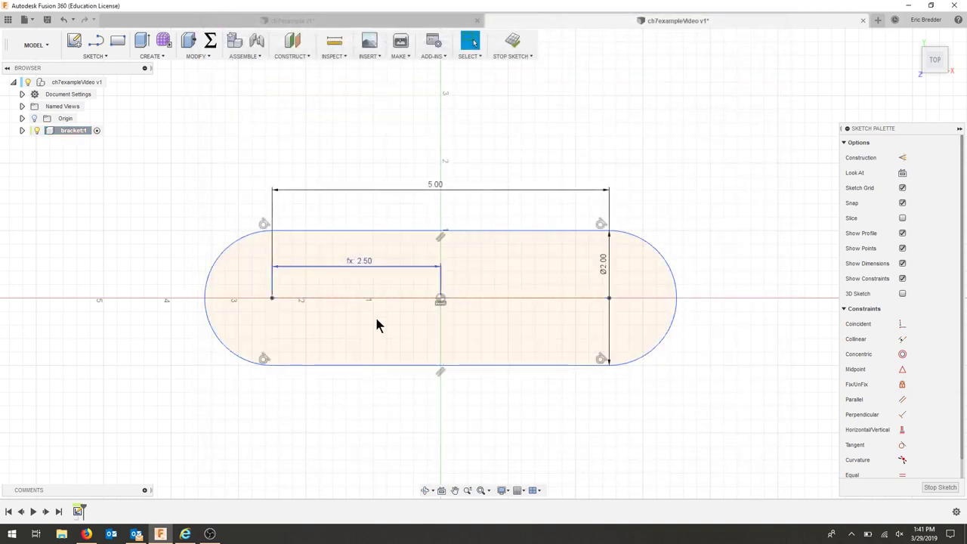
pyautogui.doubleClick(476, 184)
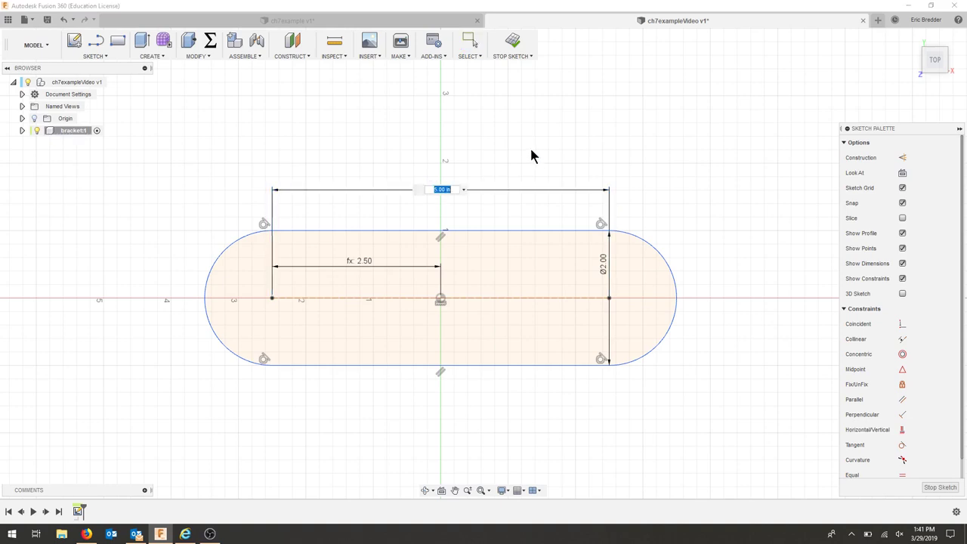
pyautogui.write('7')
pyautogui.press('Return')
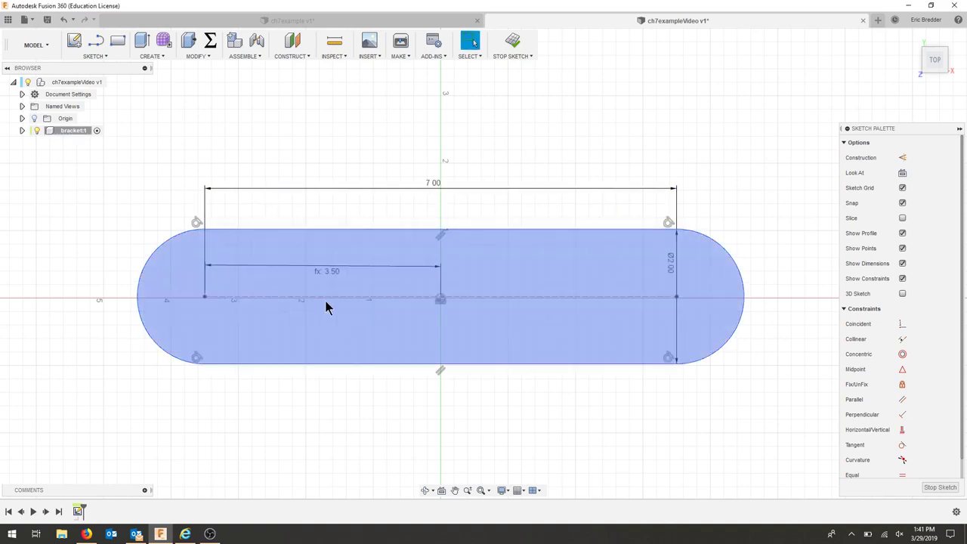
pyautogui.doubleClick(436, 188)
pyautogui.write('5')
pyautogui.press('Return')
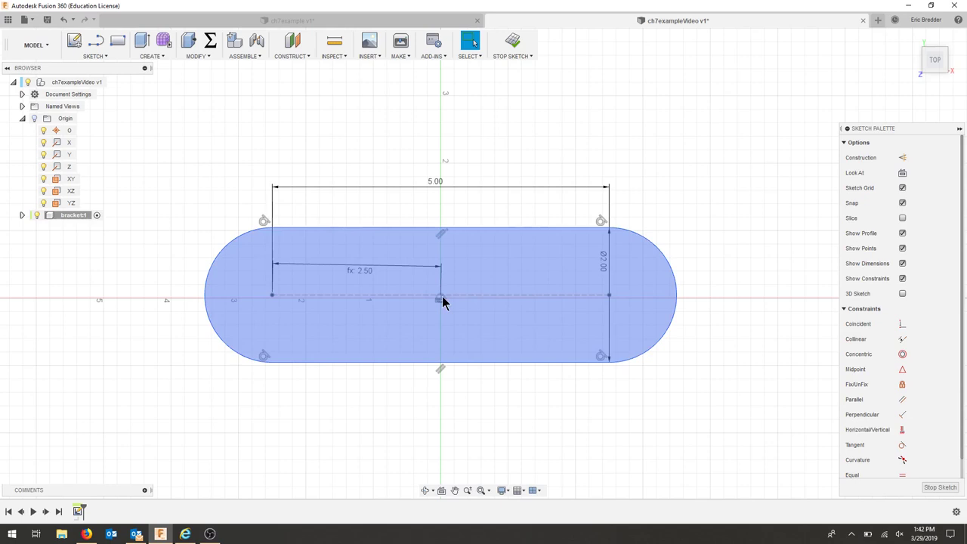
# Place a point at the centreline's midpoint and constrain it coincident, fully constraining the slot
pyautogui.click(444, 325)
pyautogui.click(102, 58)
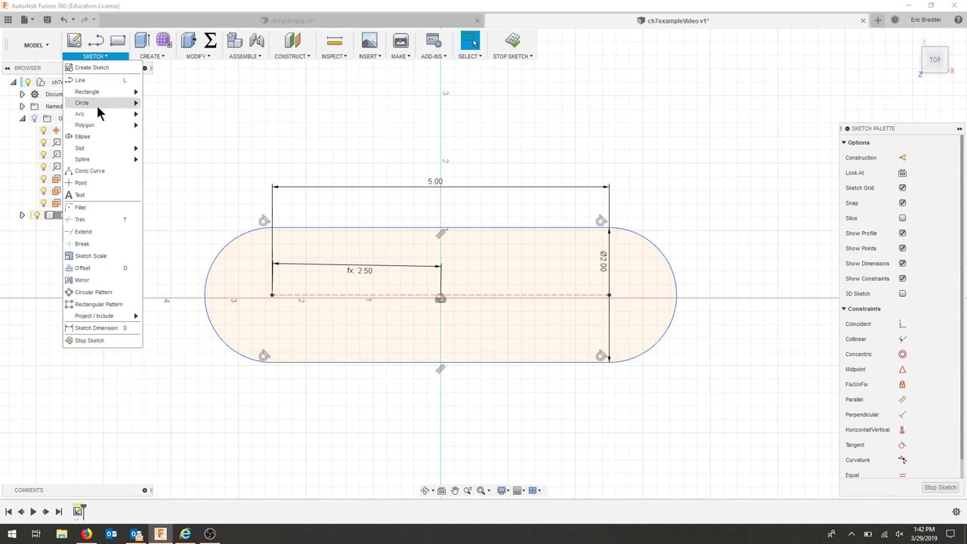
pyautogui.click(98, 182)
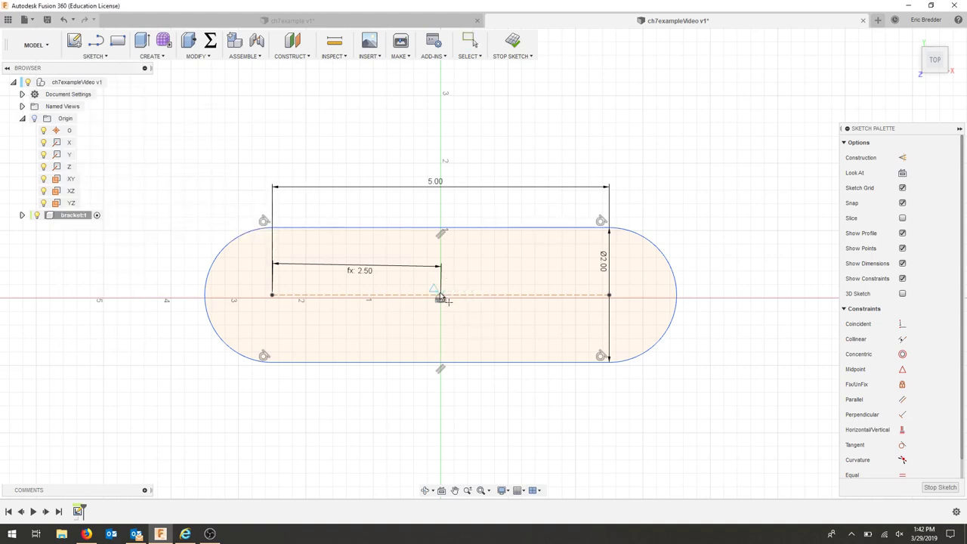
pyautogui.click(440, 296)
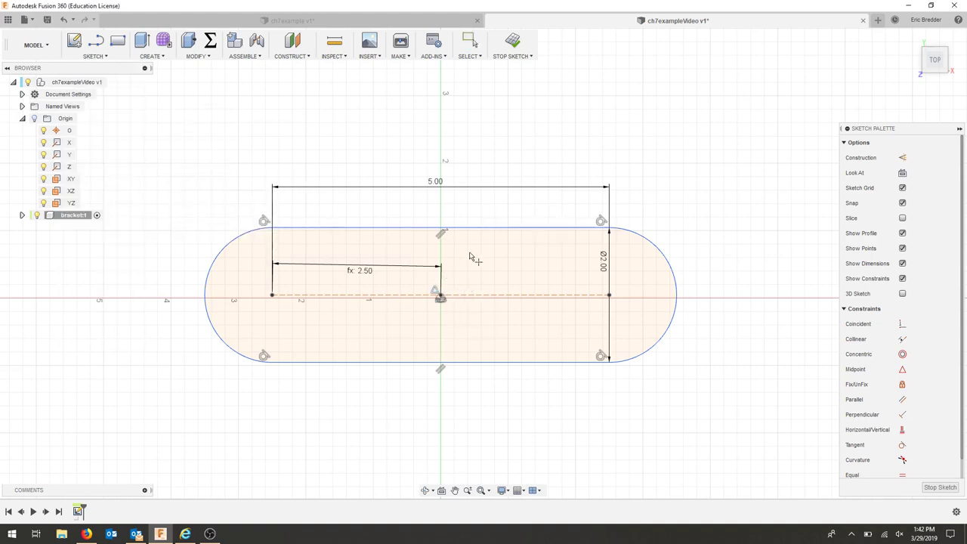
pyautogui.click(902, 325)
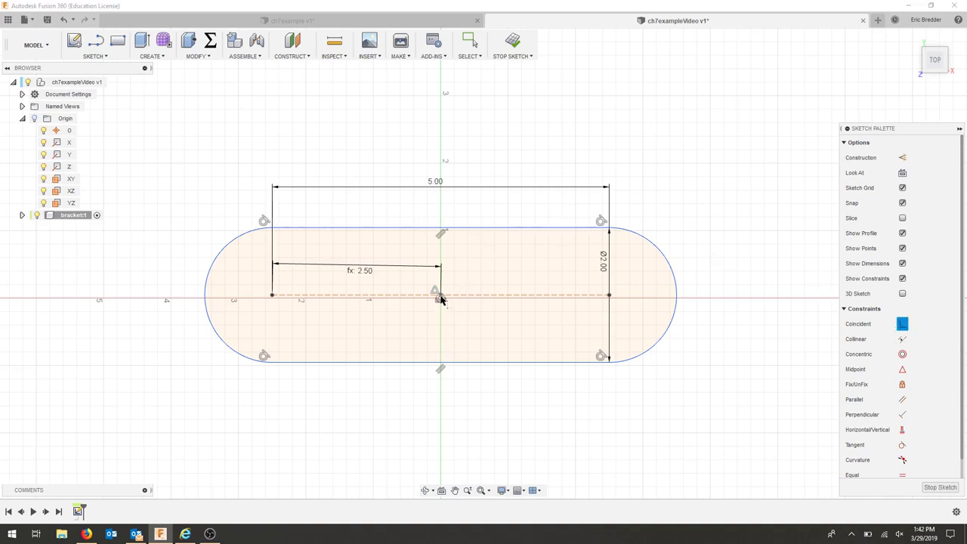
pyautogui.scroll(5, 440, 300)
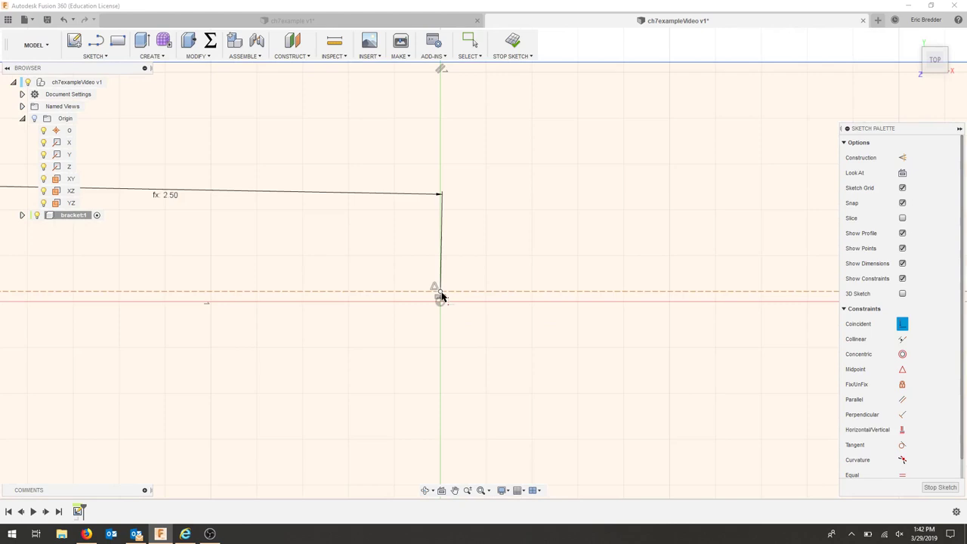
pyautogui.click(439, 302)
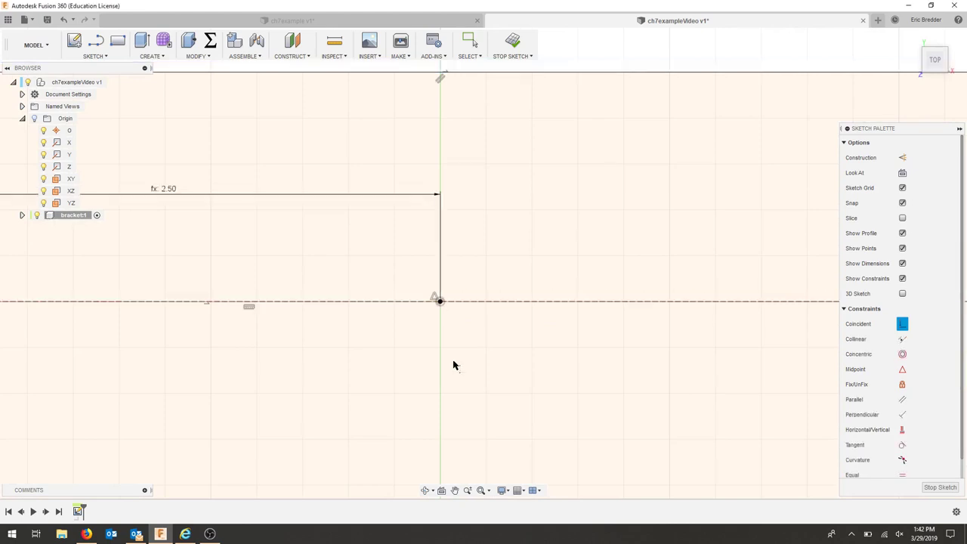
pyautogui.scroll(-4, 382, 292)
pyautogui.scroll(-4, 415, 296)
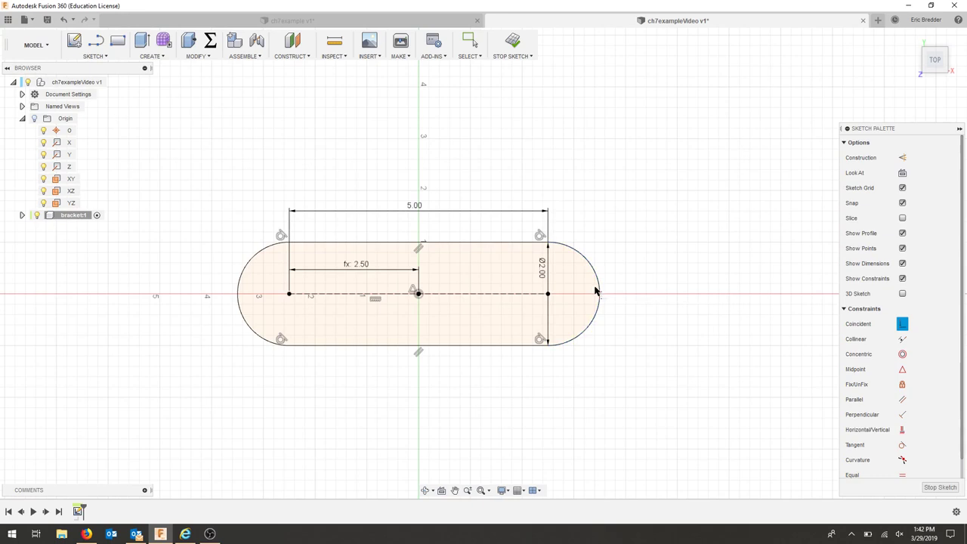
pyautogui.press('Escape')
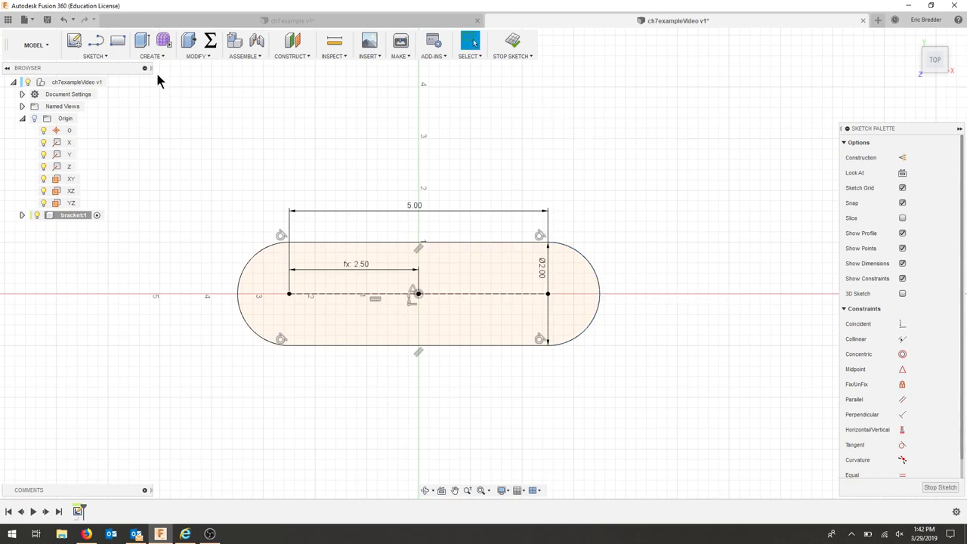
# Draw a 0.50-diameter circle centred on the slot's left arc centre
pyautogui.click(108, 58)
pyautogui.moveTo(119, 101)
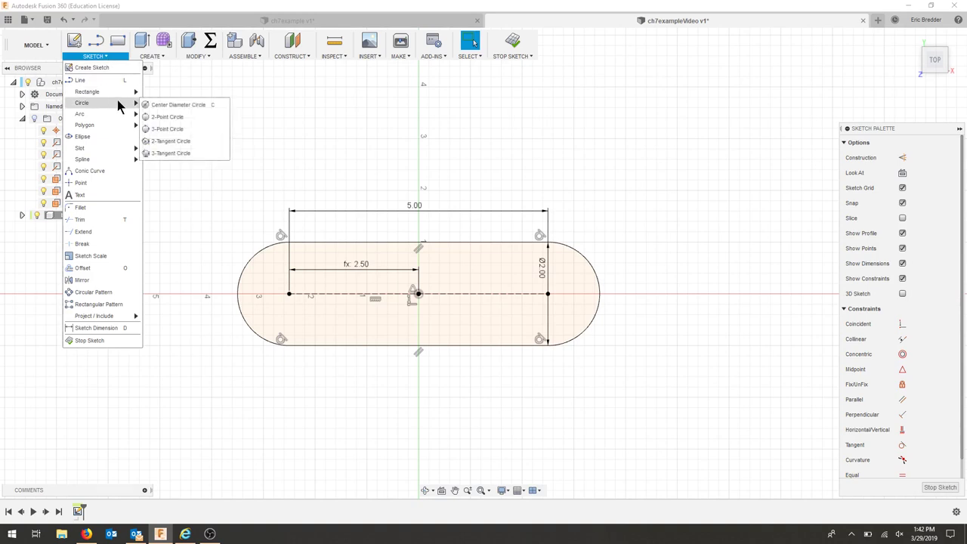
pyautogui.click(195, 102)
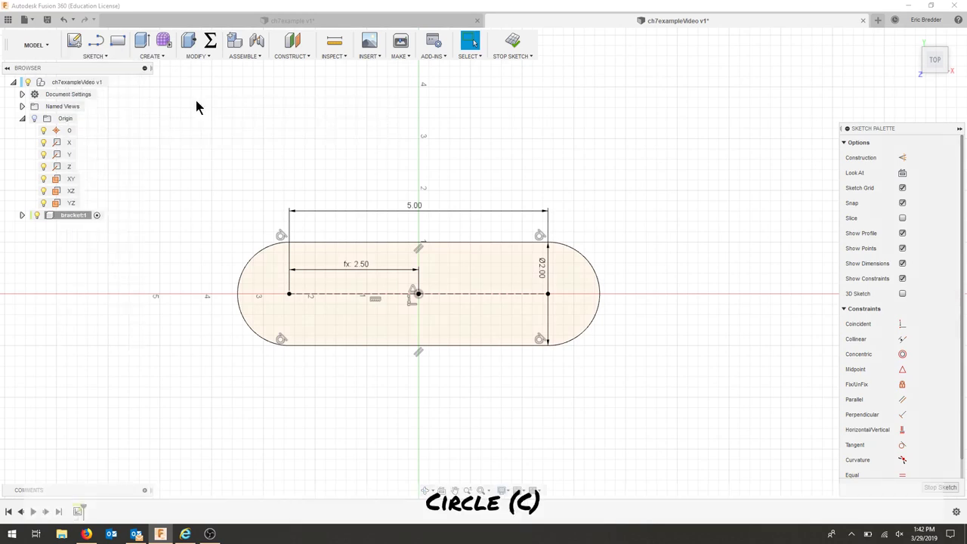
pyautogui.click(290, 294)
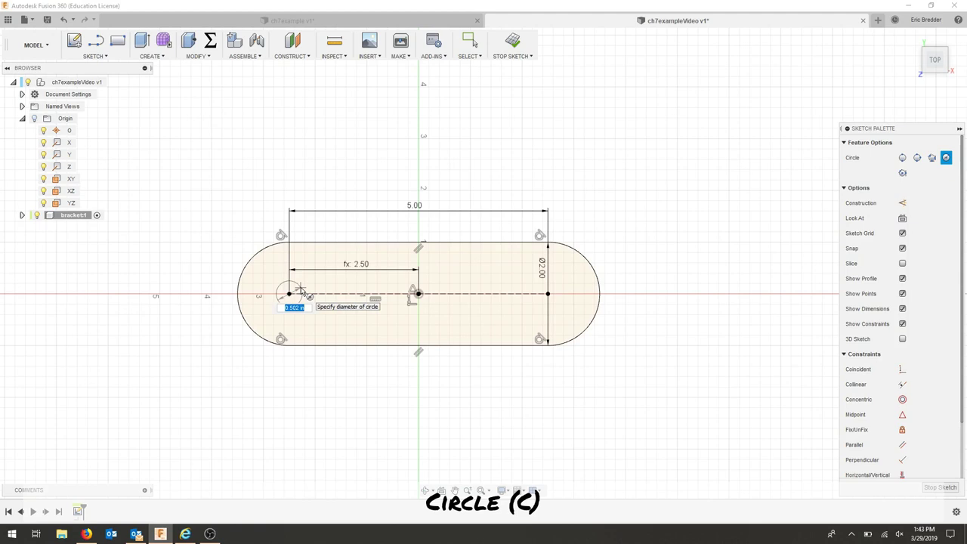
pyautogui.write('.5')
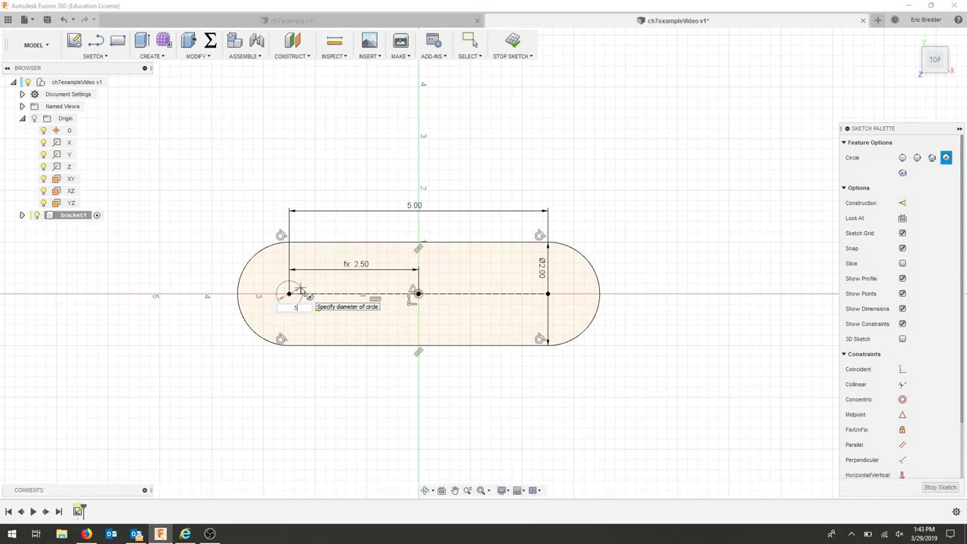
pyautogui.press('Return')
pyautogui.press('Escape')
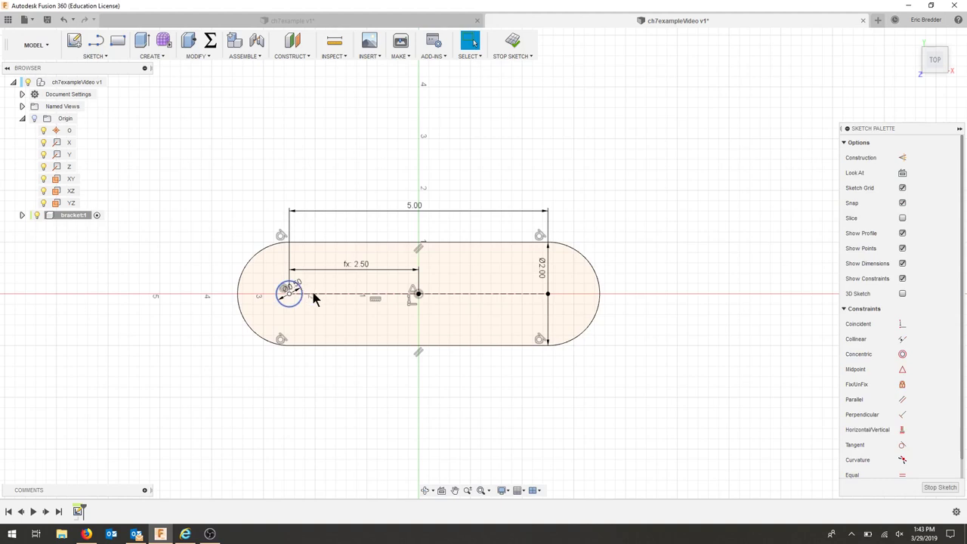
pyautogui.click(320, 329)
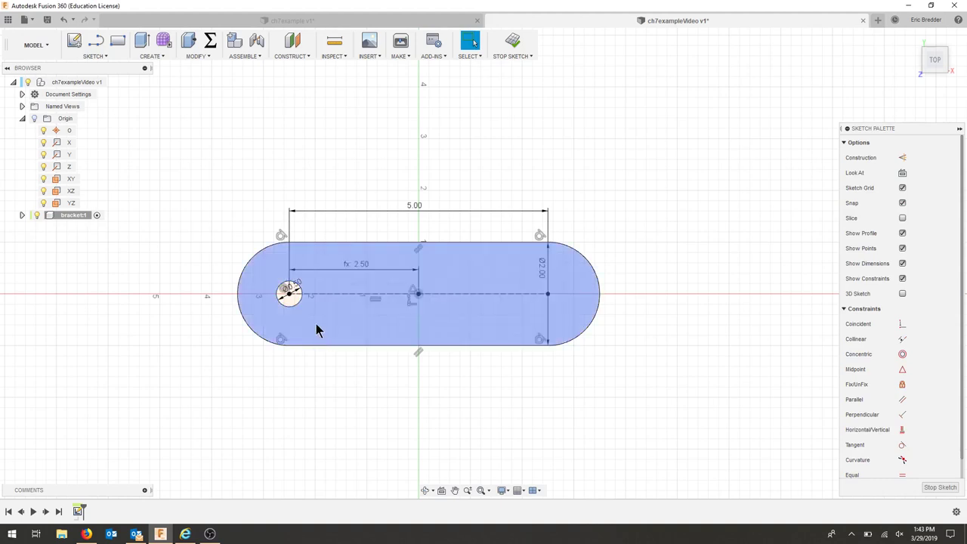
# Add a matching 0.50-diameter circle at the right arc centre and finish the sketch
pyautogui.press('c')
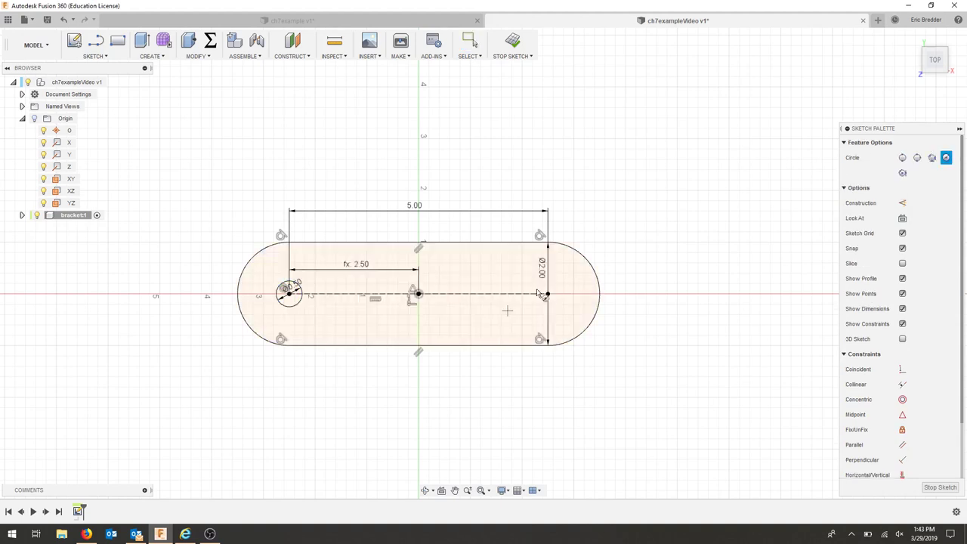
pyautogui.click(548, 293)
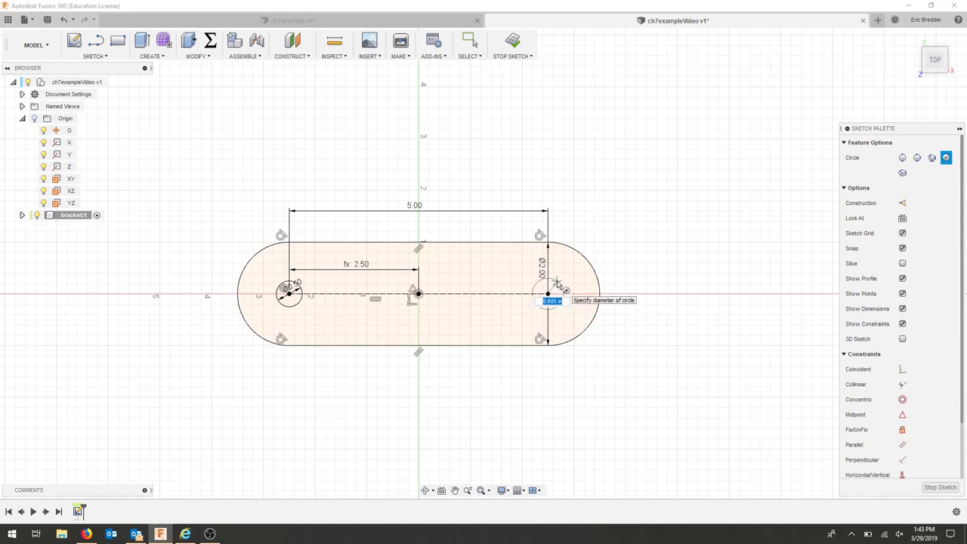
pyautogui.write('0.5')
pyautogui.press('Return')
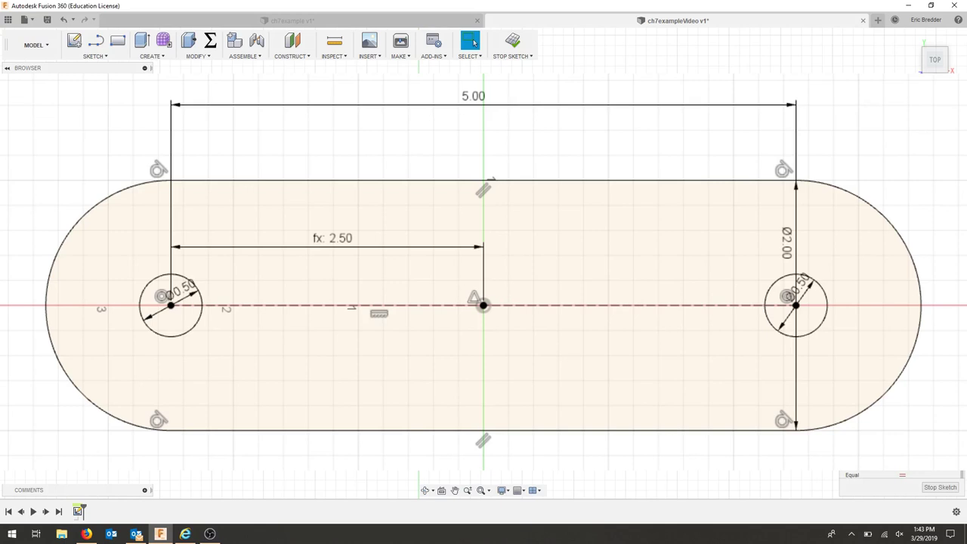
pyautogui.click(513, 40)
# Extrude the slot profile 0.5 in as a new body, leaving two end holes
pyautogui.press('e')
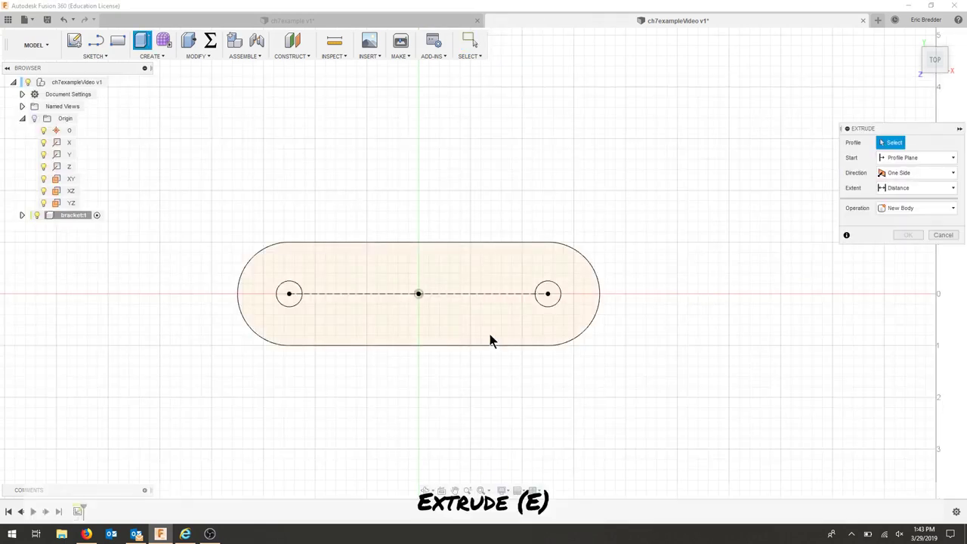
pyautogui.click(484, 326)
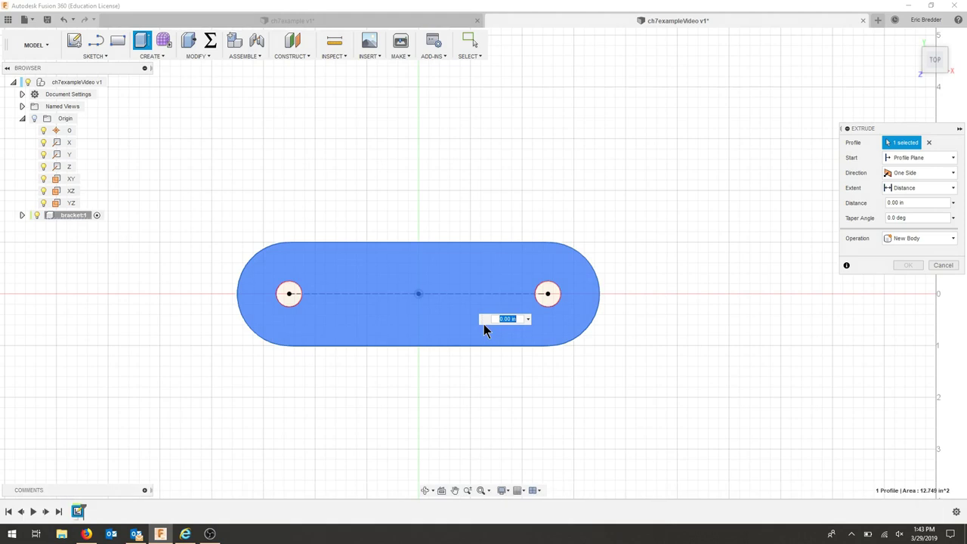
pyautogui.write('.5')
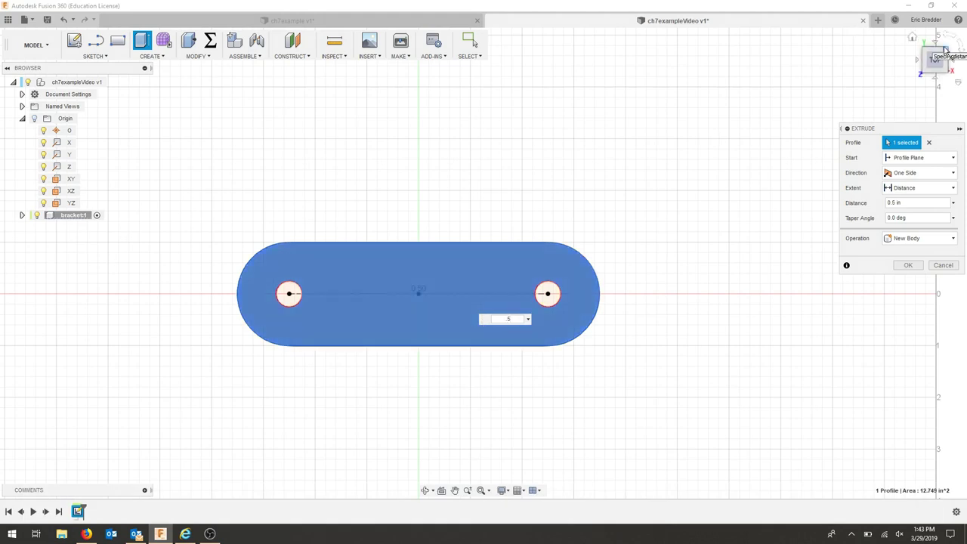
pyautogui.click(912, 37)
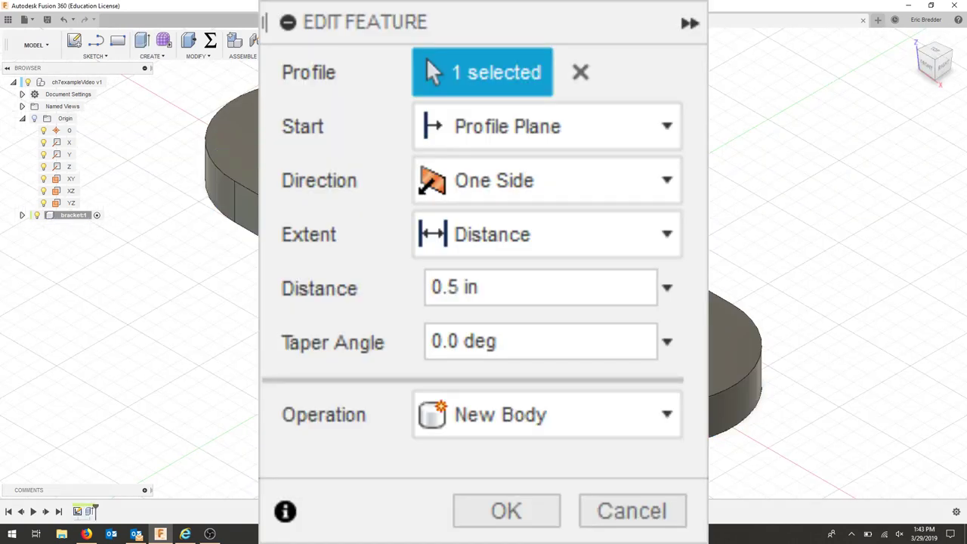
pyautogui.press('Return')
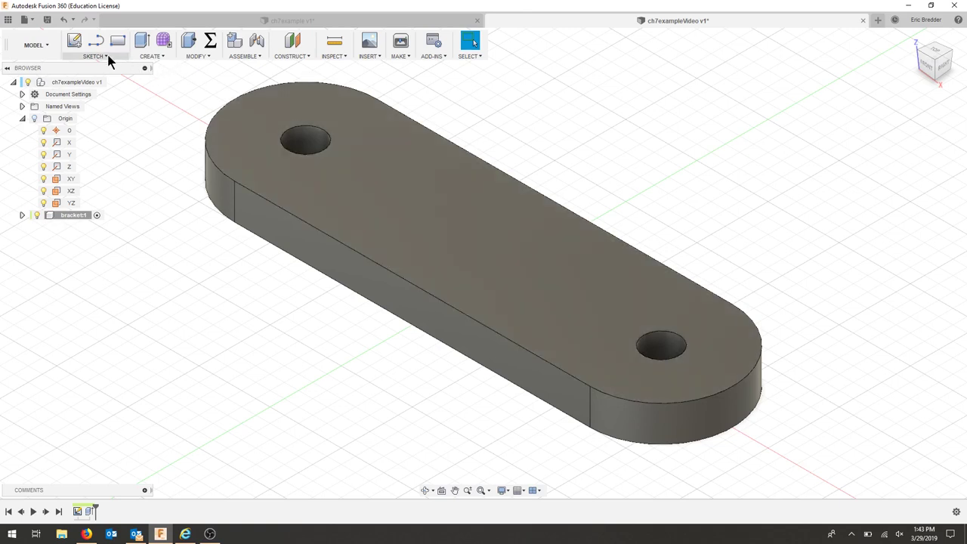
# Begin a line sketch on the XZ plane facing the bracket's front
pyautogui.click(111, 57)
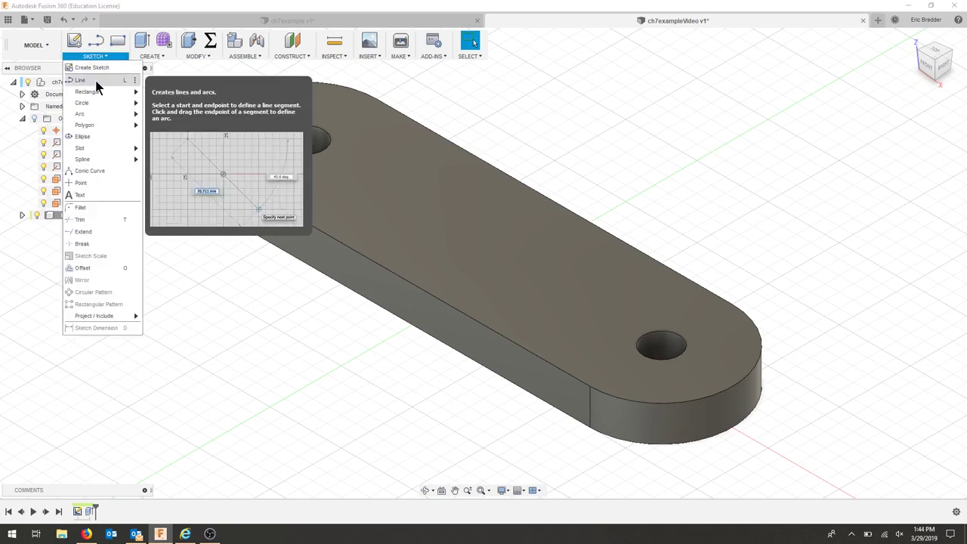
pyautogui.click(95, 79)
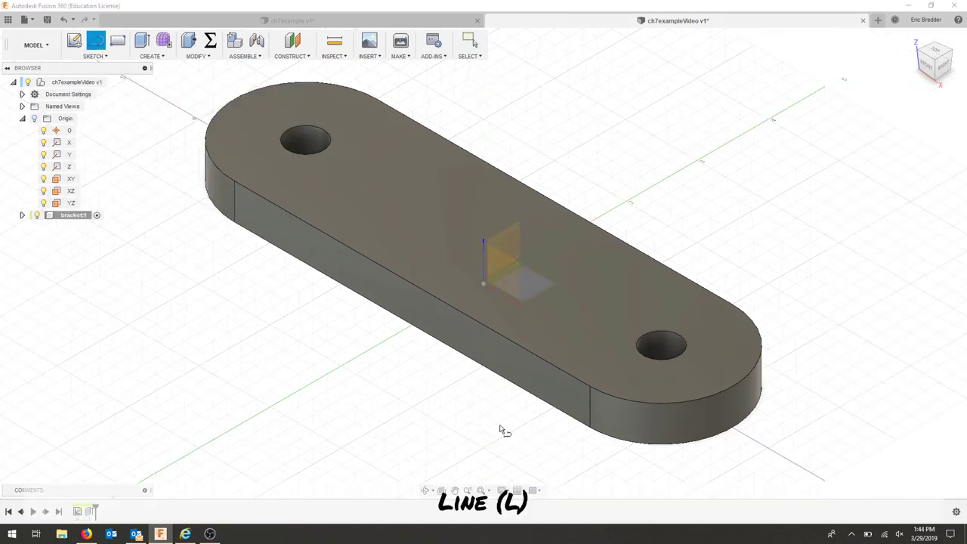
pyautogui.scroll(3, 505, 275)
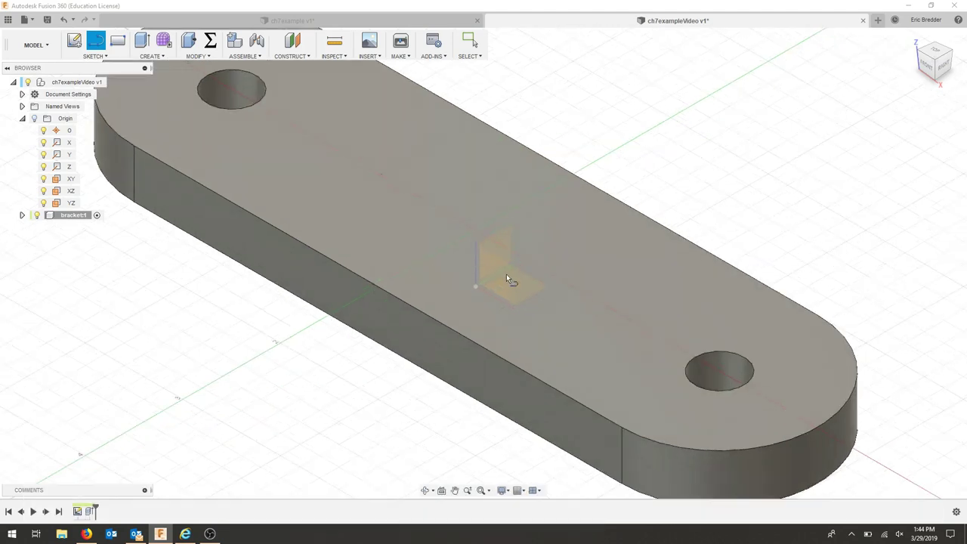
pyautogui.click(550, 287)
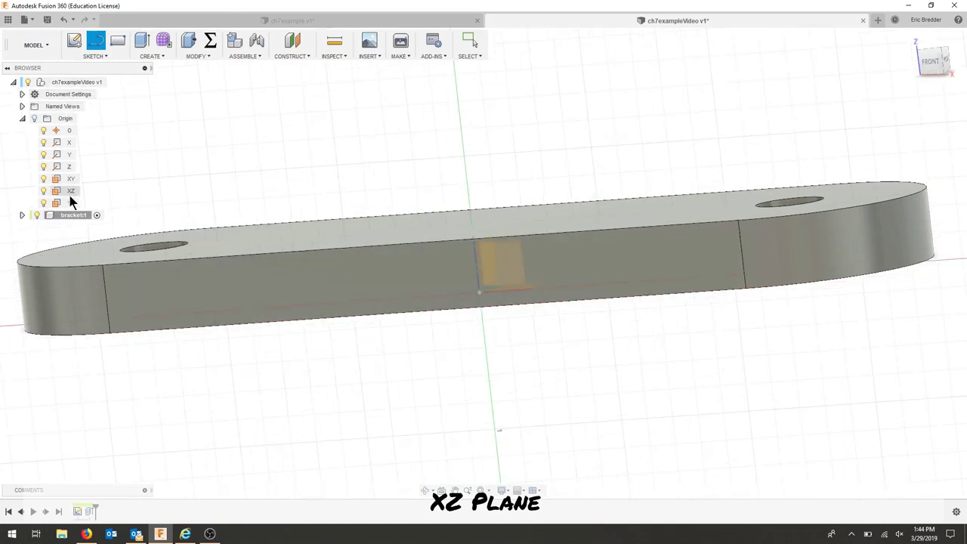
pyautogui.click(68, 191)
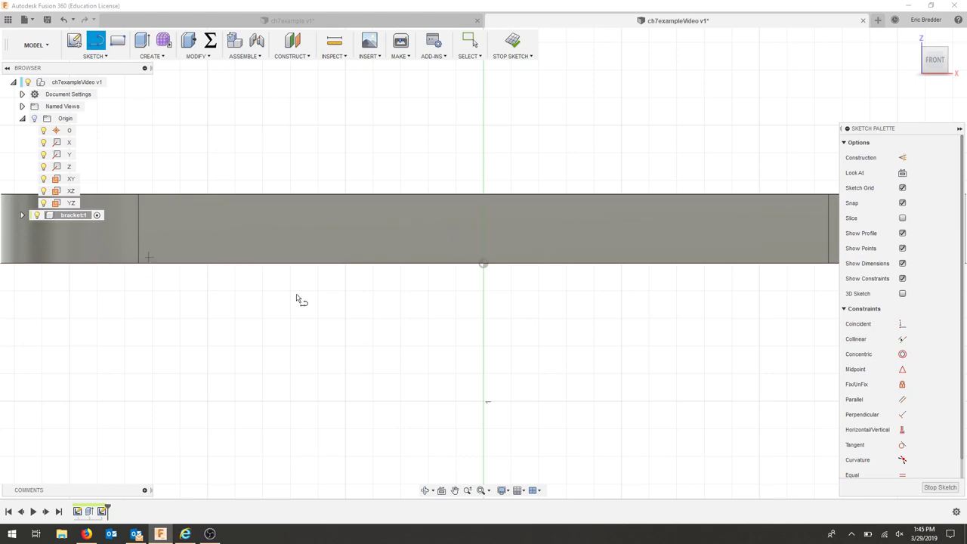
# Draw a 3.5 in line along the plate's bottom edge
pyautogui.scroll(-1, 409, 312)
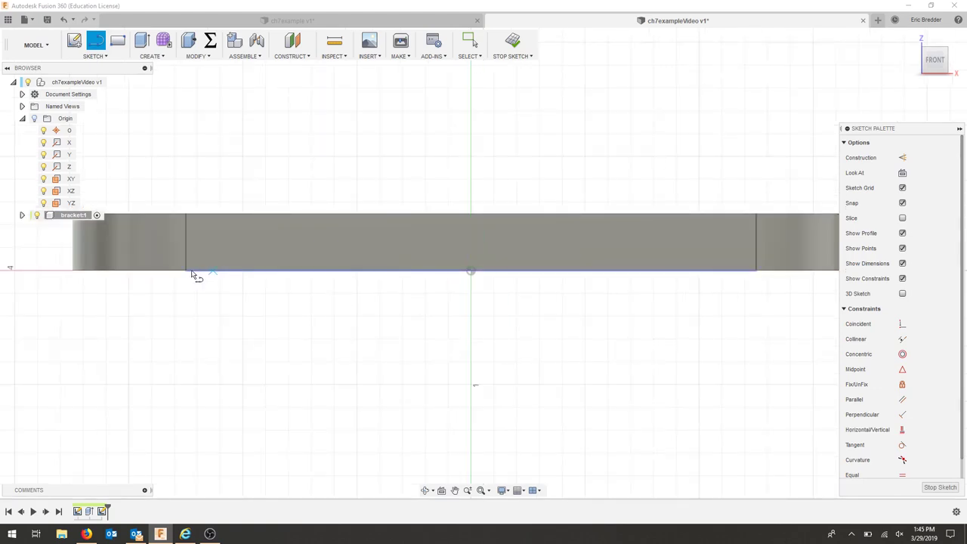
pyautogui.click(209, 270)
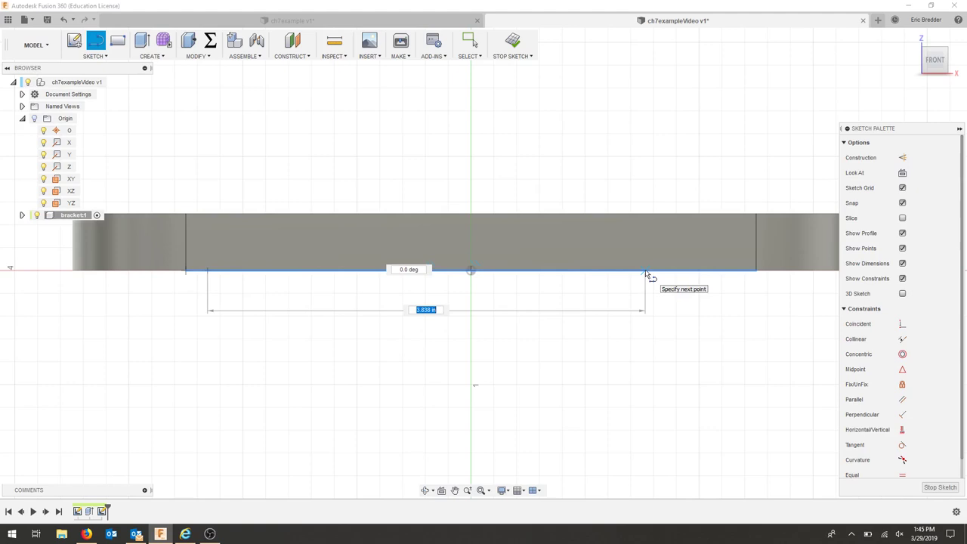
pyautogui.write('3.5')
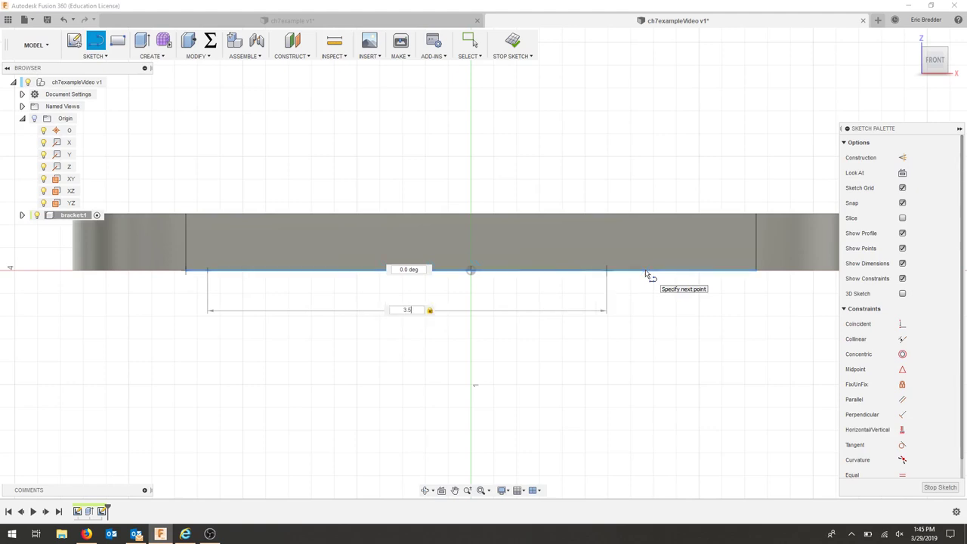
pyautogui.press('Return')
pyautogui.press('Escape')
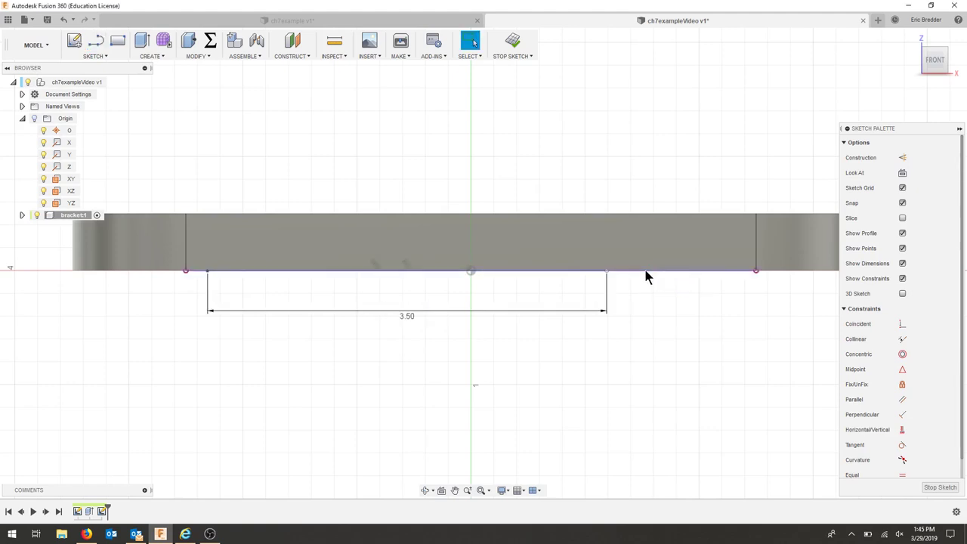
# Add a point at the line's midpoint and make it coincident with the origin
pyautogui.click(902, 324)
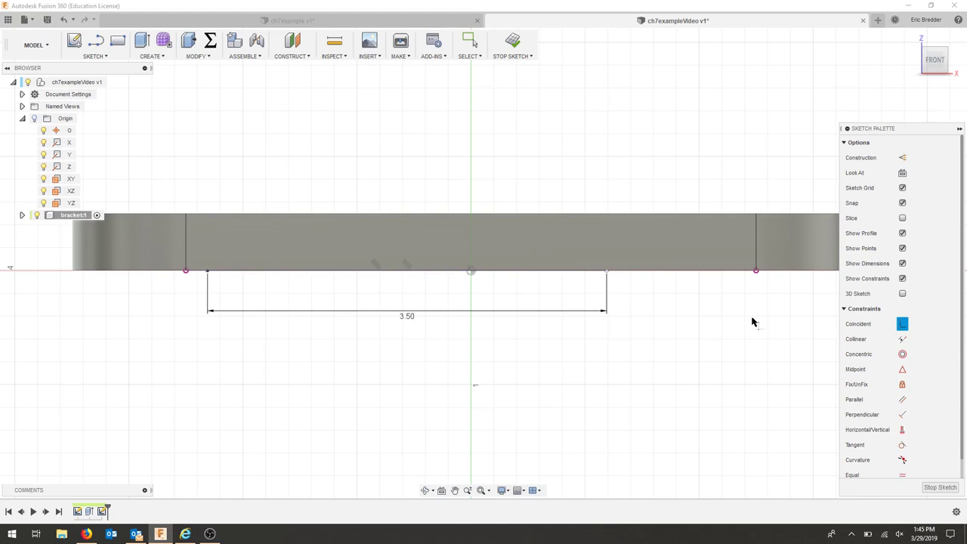
pyautogui.click(89, 59)
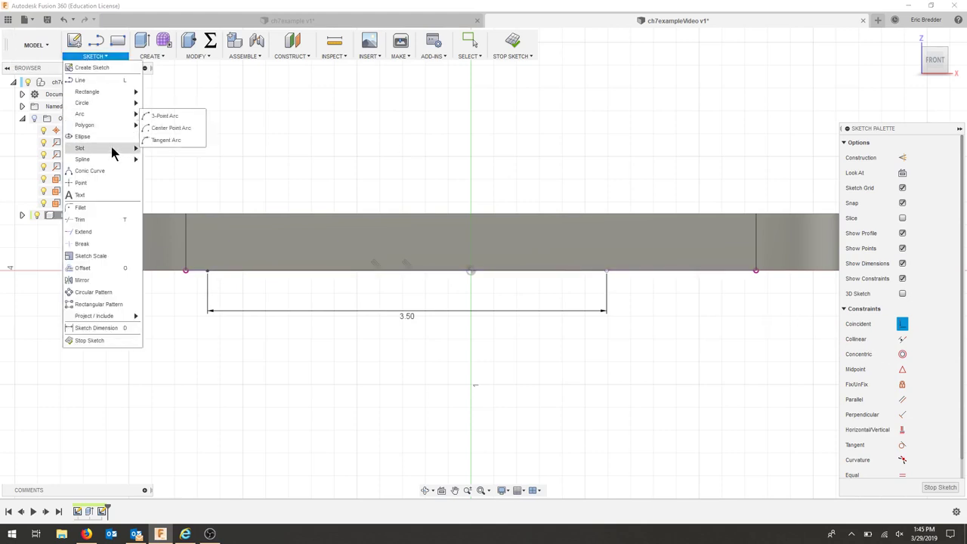
pyautogui.click(81, 183)
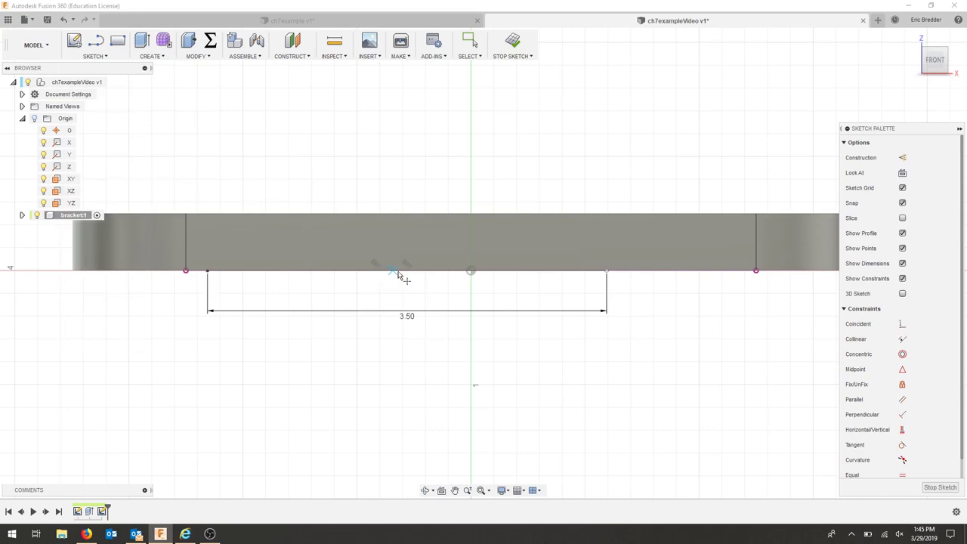
pyautogui.click(406, 272)
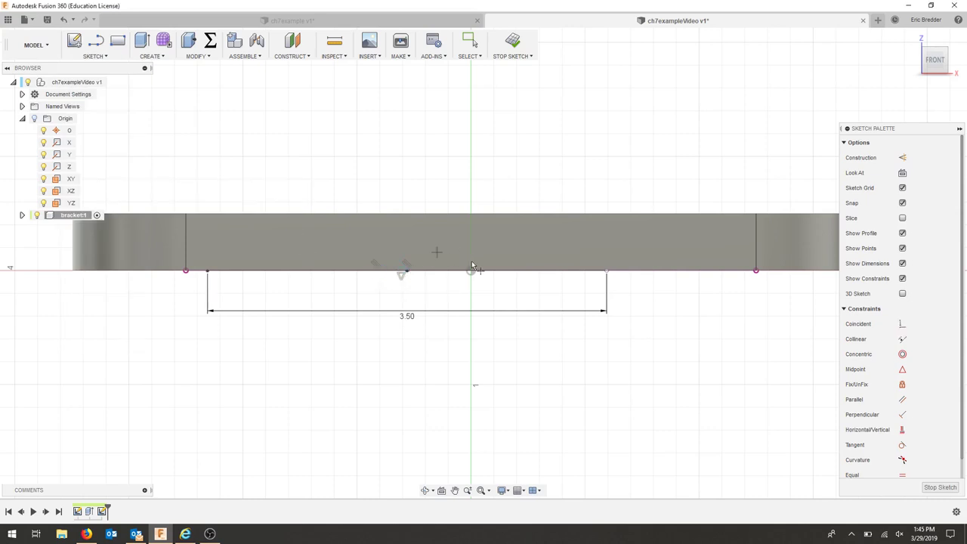
pyautogui.click(901, 326)
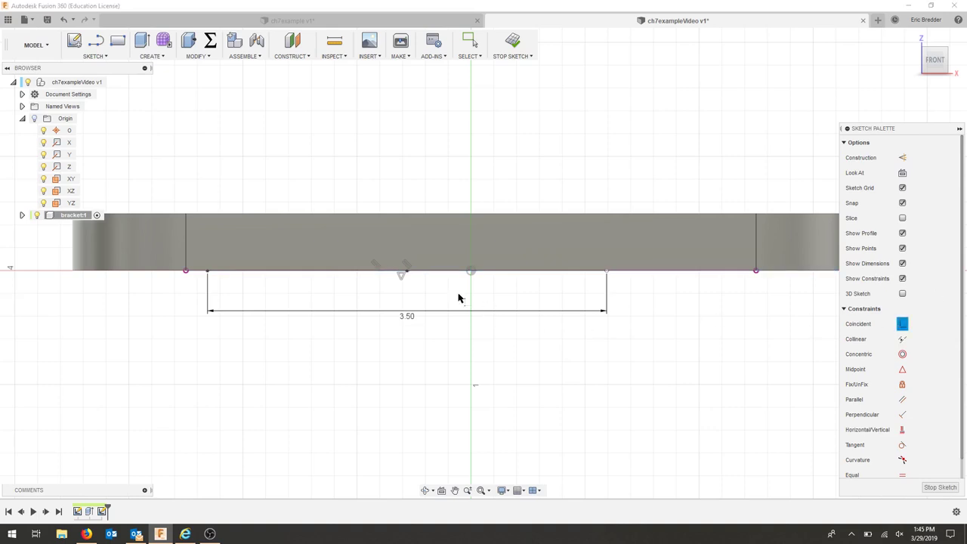
pyautogui.click(406, 272)
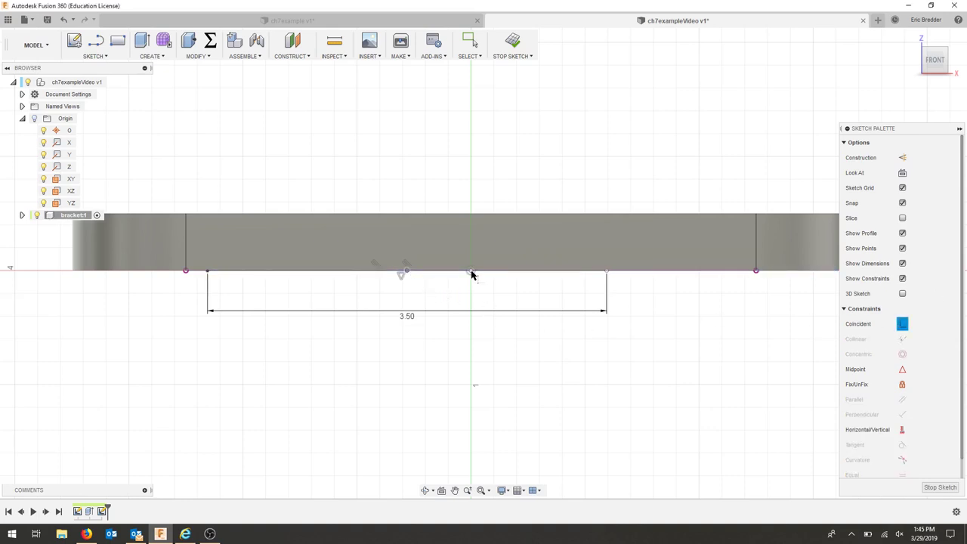
pyautogui.click(472, 272)
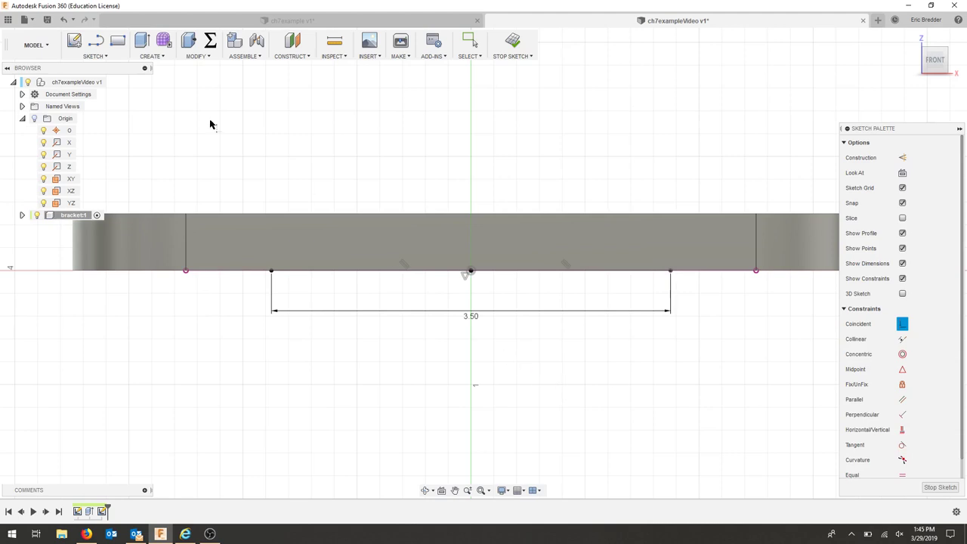
# Draw a centre-point arc from the origin spanning the line's two endpoints, radius 1.75
pyautogui.click(102, 56)
pyautogui.moveTo(102, 115)
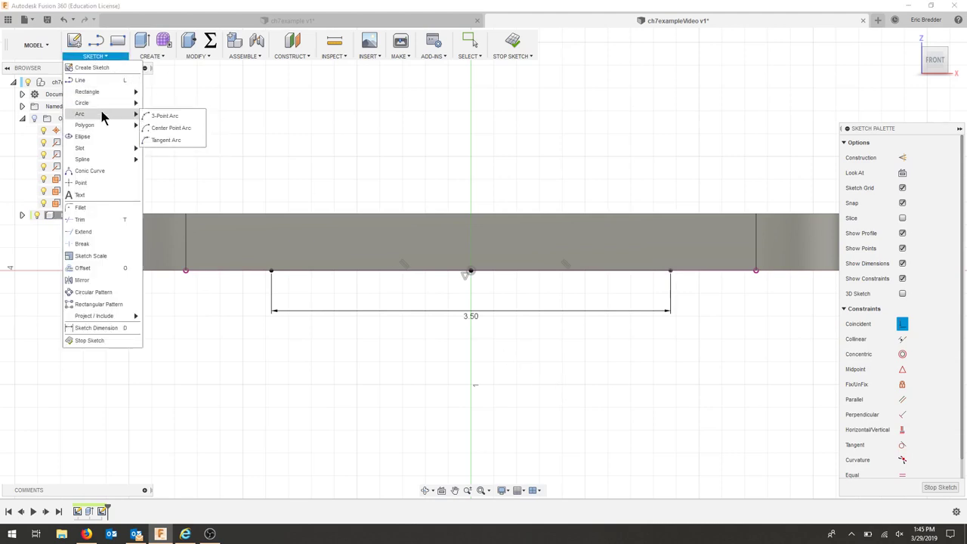
pyautogui.click(170, 128)
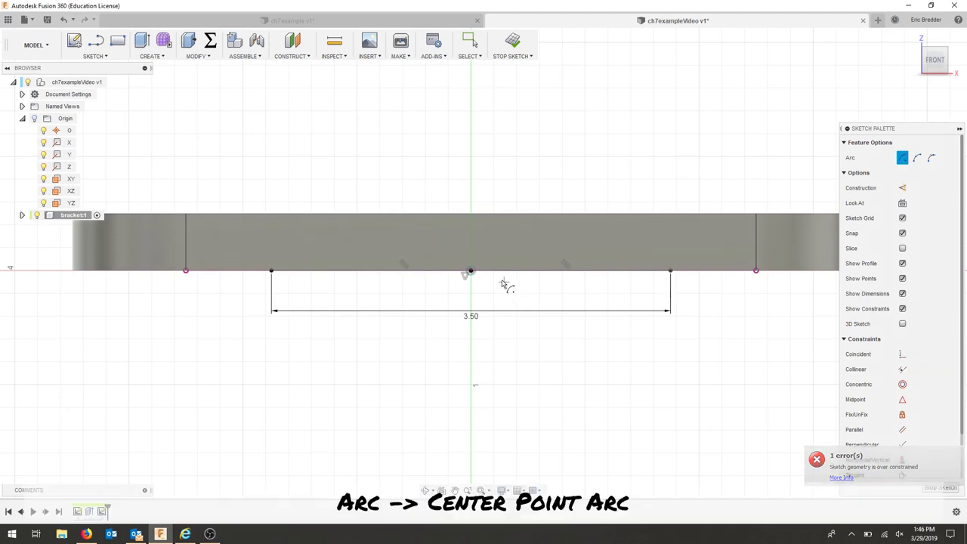
pyautogui.click(470, 270)
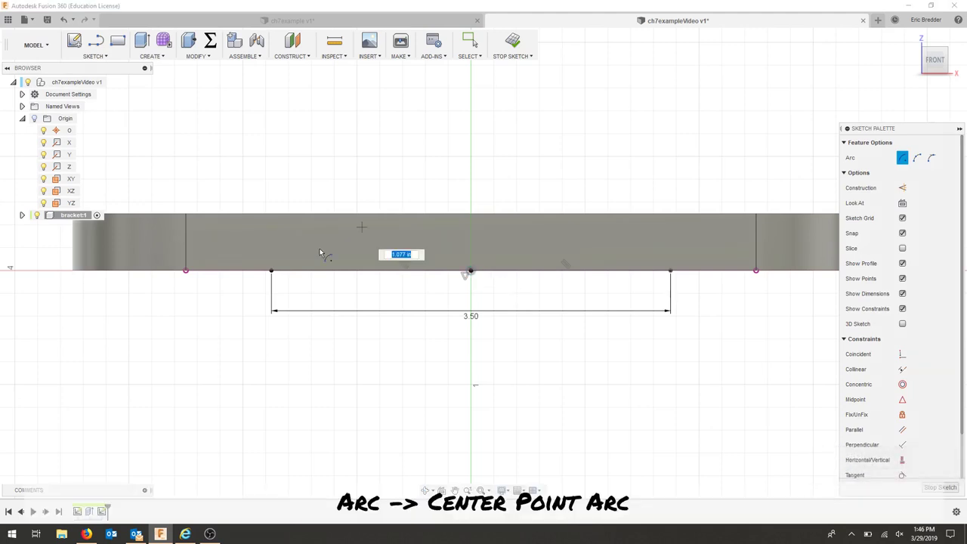
pyautogui.click(272, 271)
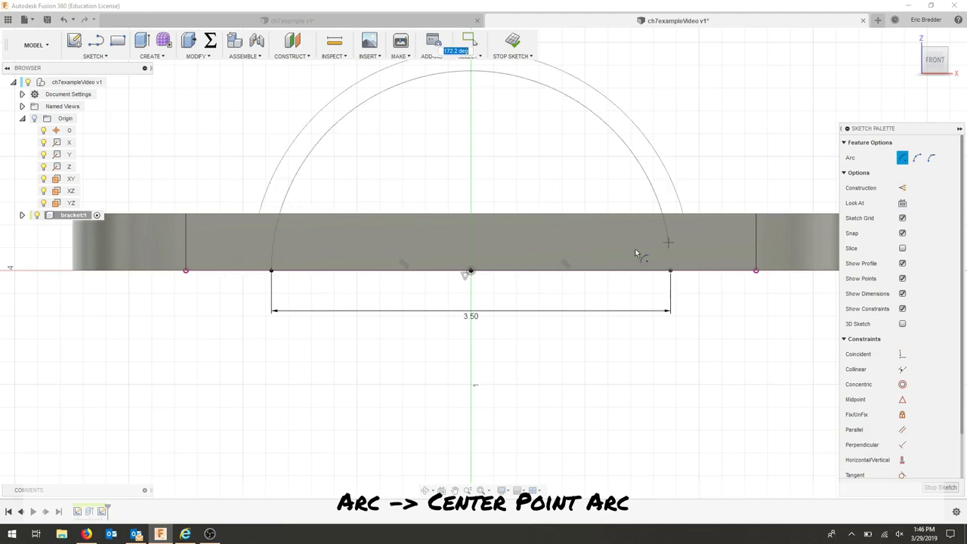
pyautogui.click(669, 270)
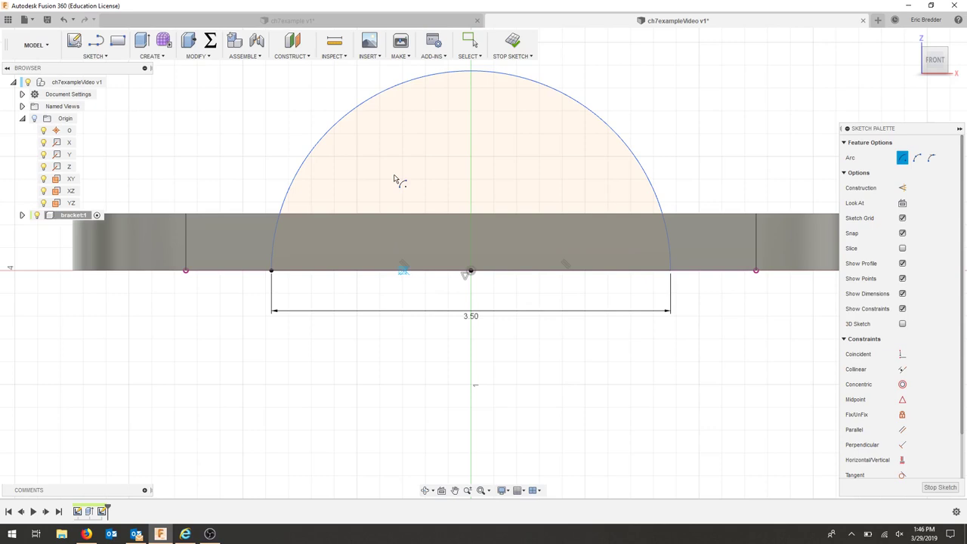
pyautogui.press('Escape')
pyautogui.press('F6')
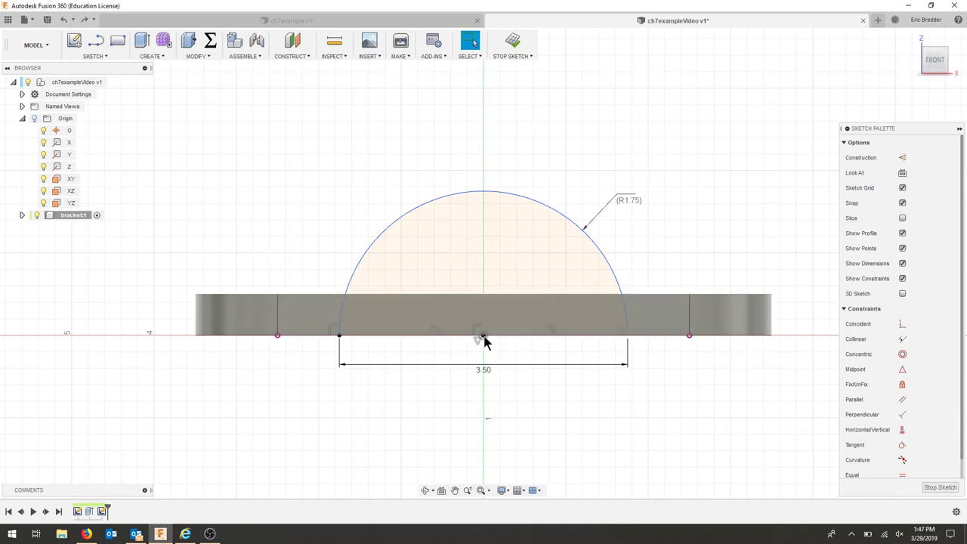
# Test-drag the arc, undo back to radius 1.75, fix the arc, and finish the sketch
pyautogui.moveTo(487, 198); pyautogui.dragTo(489, 141)
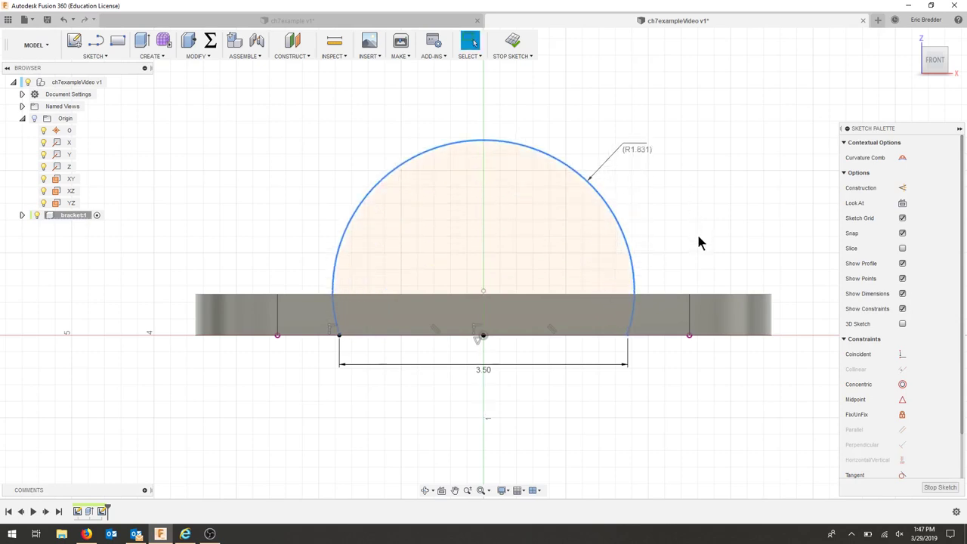
pyautogui.hotkey('ctrl', 'z')
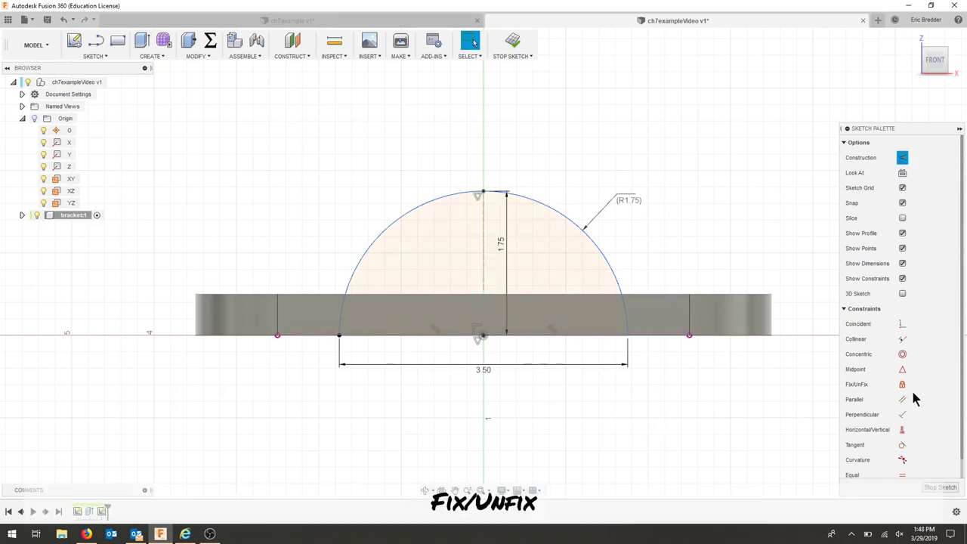
pyautogui.click(904, 384)
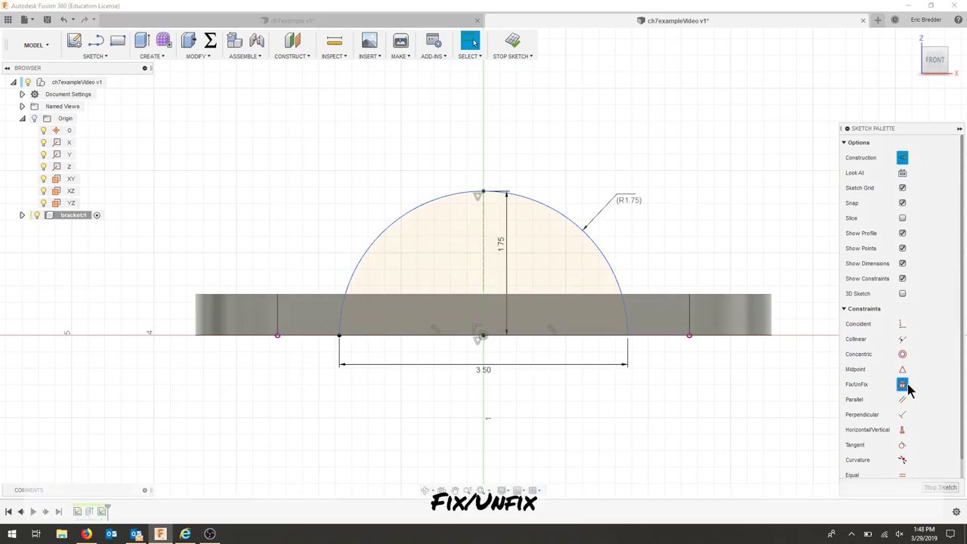
pyautogui.click(618, 272)
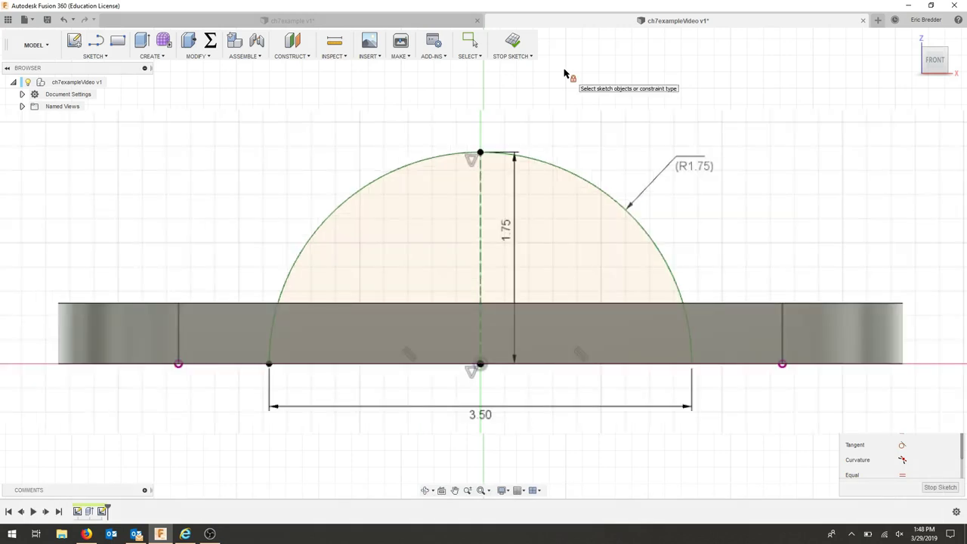
pyautogui.click(513, 42)
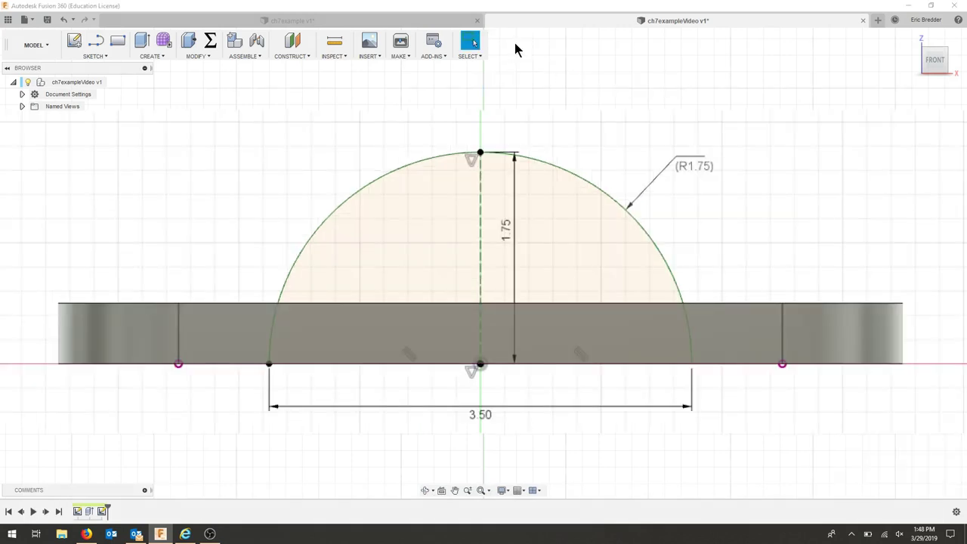
# Start an extrusion from the home view with its direction set to Symmetric
pyautogui.press('e')
pyautogui.click(912, 38)
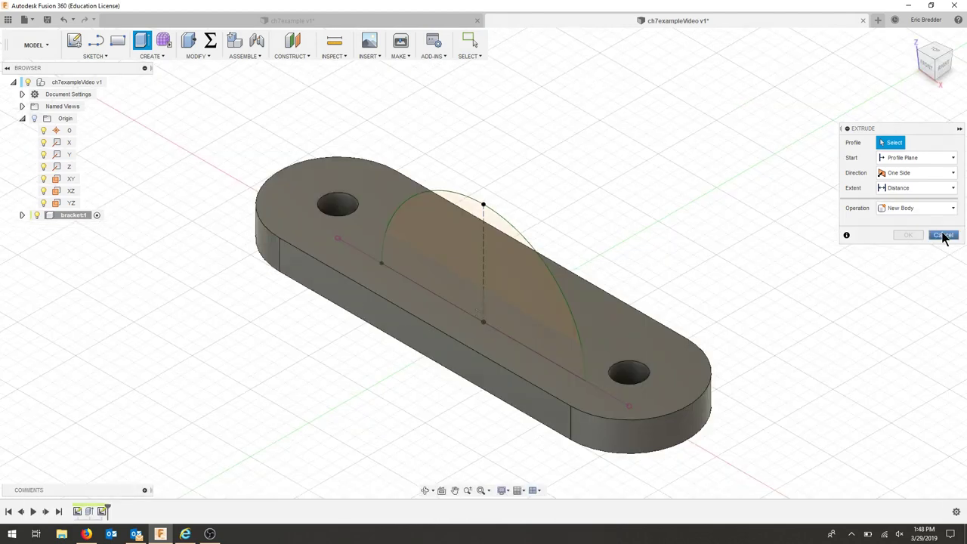
pyautogui.click(928, 175)
pyautogui.click(928, 175)
pyautogui.click(927, 178)
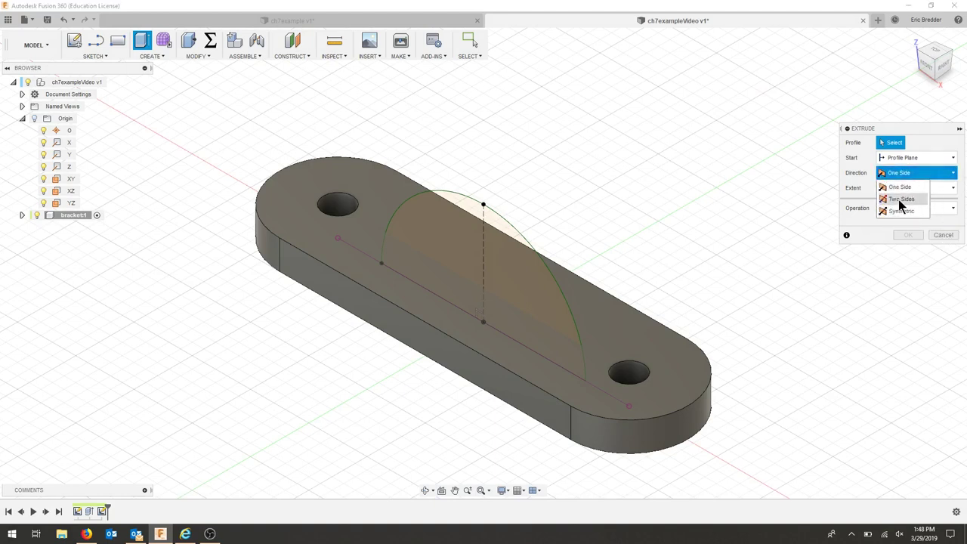
pyautogui.click(904, 211)
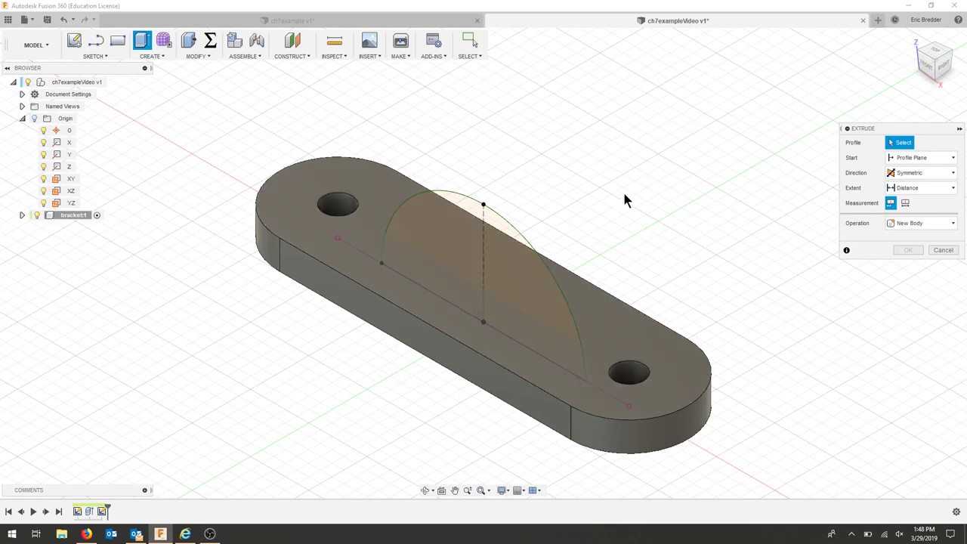
# Extrude the half-round profile 2.5 in as a whole length and join it to the base
pyautogui.click(448, 250)
pyautogui.write('2')
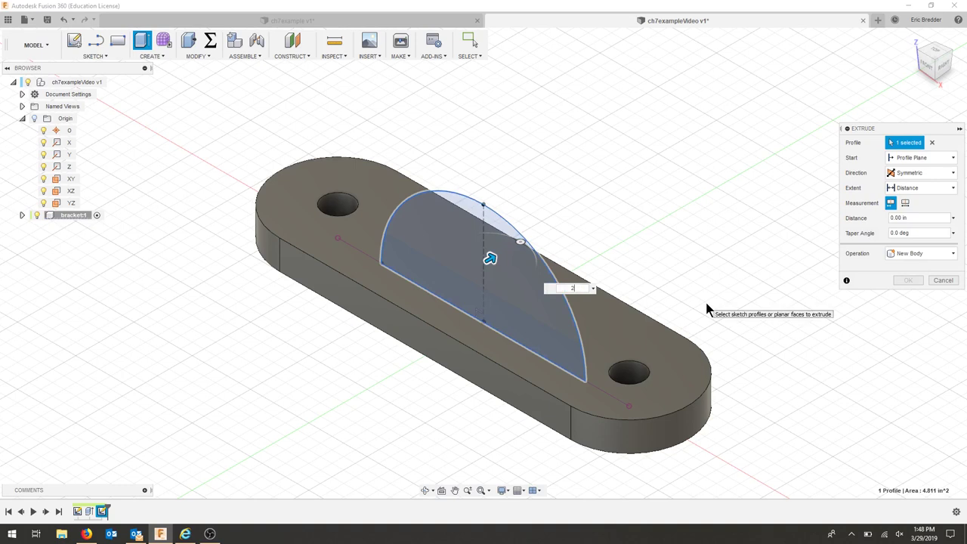
pyautogui.write('.5')
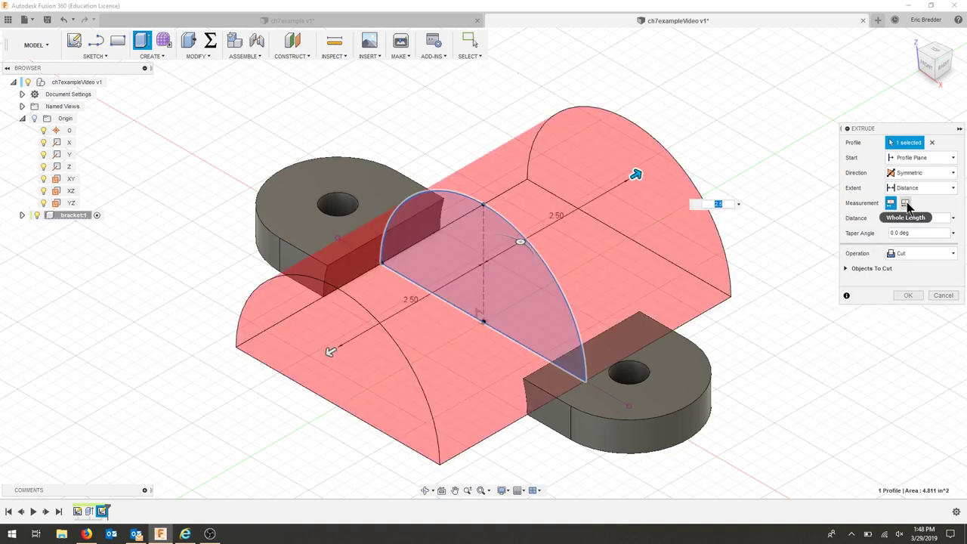
pyautogui.click(907, 204)
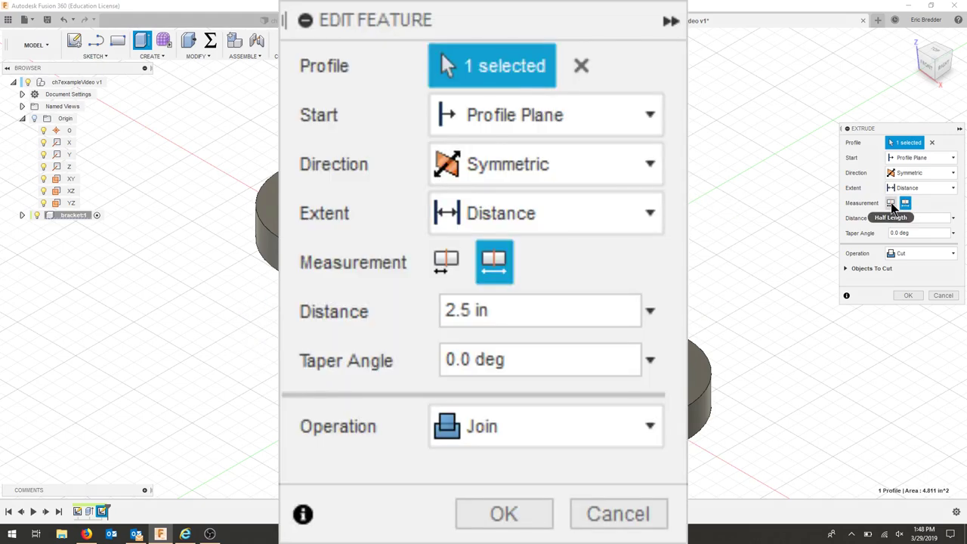
pyautogui.click(906, 254)
pyautogui.click(910, 267)
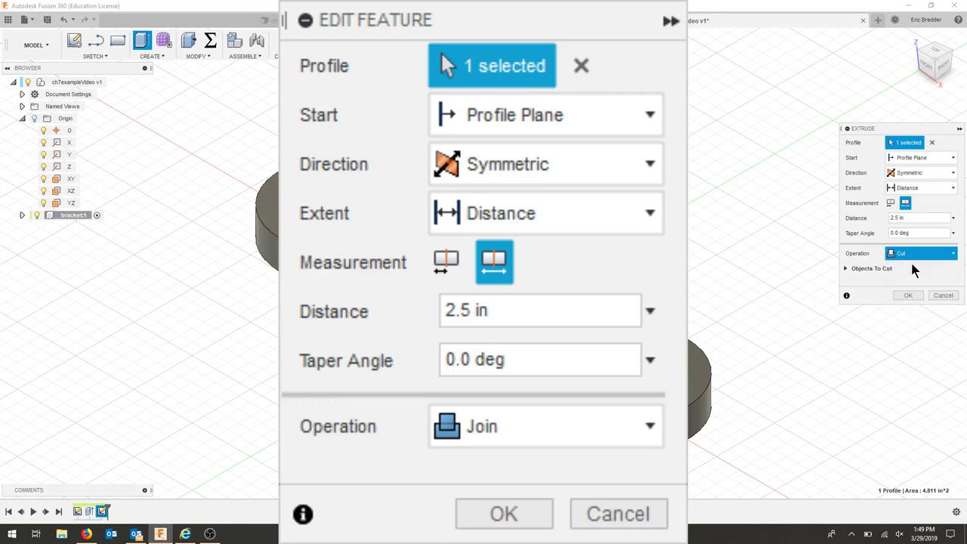
pyautogui.click(909, 281)
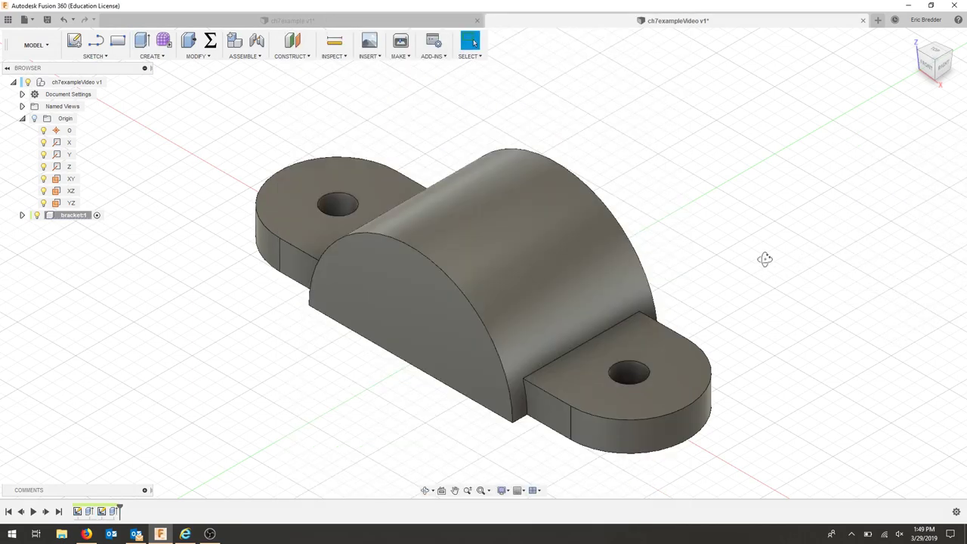
pyautogui.keyDown('shift'); pyautogui.moveTo(764, 259); pyautogui.dragTo(796, 228, button='middle'); pyautogui.keyUp('shift')
pyautogui.keyDown('shift'); pyautogui.moveTo(773, 248); pyautogui.dragTo(784, 253, button='middle'); pyautogui.keyUp('shift')
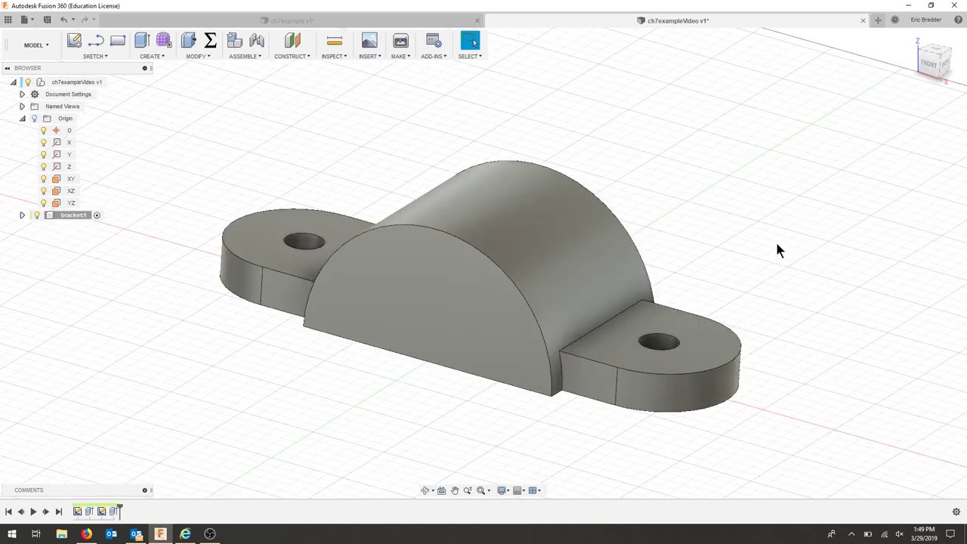
# Draw a 1 in by 2 in rectangle on the arch's flat half-round face
pyautogui.click(118, 40)
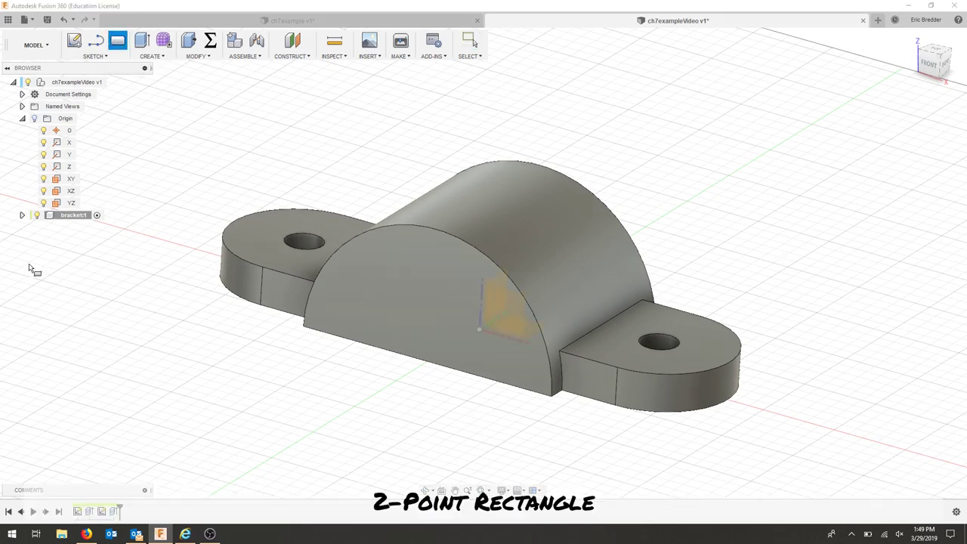
pyautogui.click(437, 330)
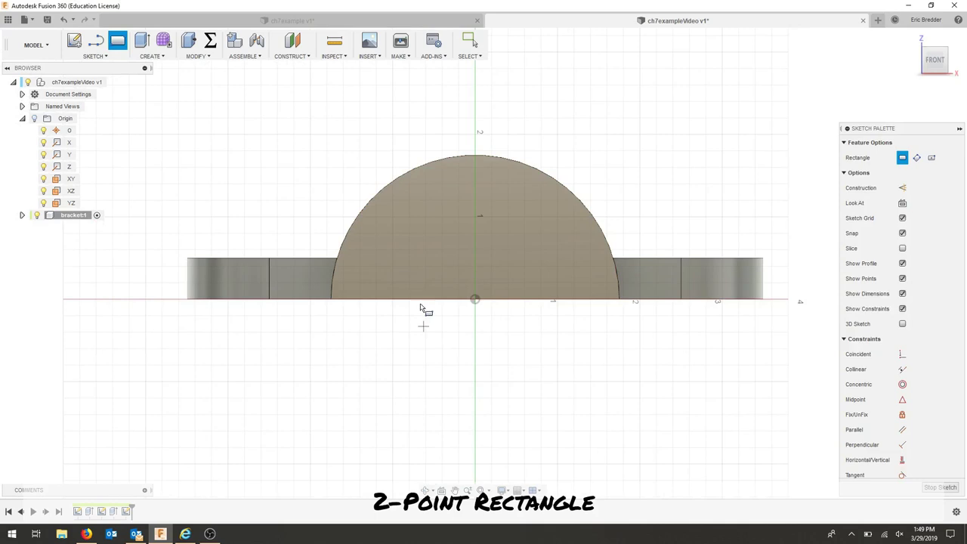
pyautogui.click(415, 300)
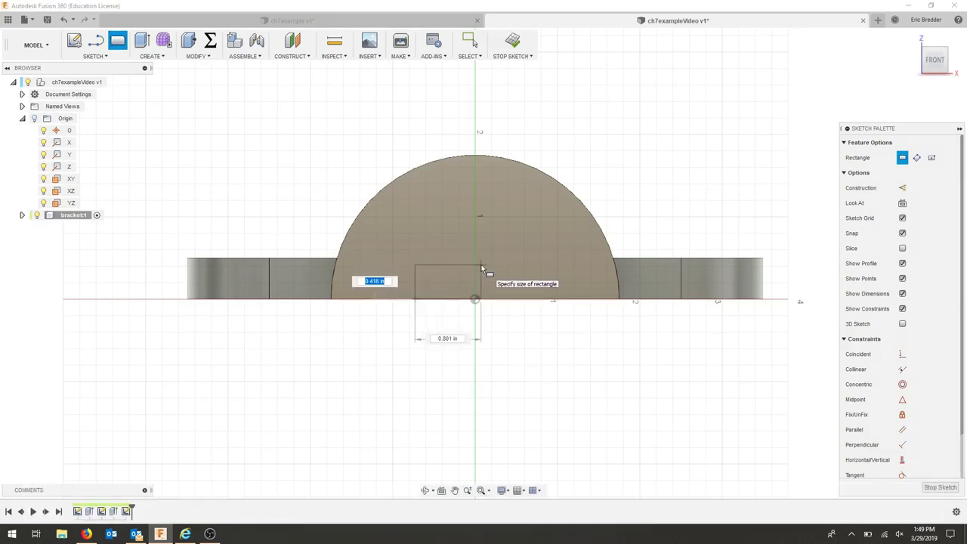
pyautogui.write('1')
pyautogui.press('Tab')
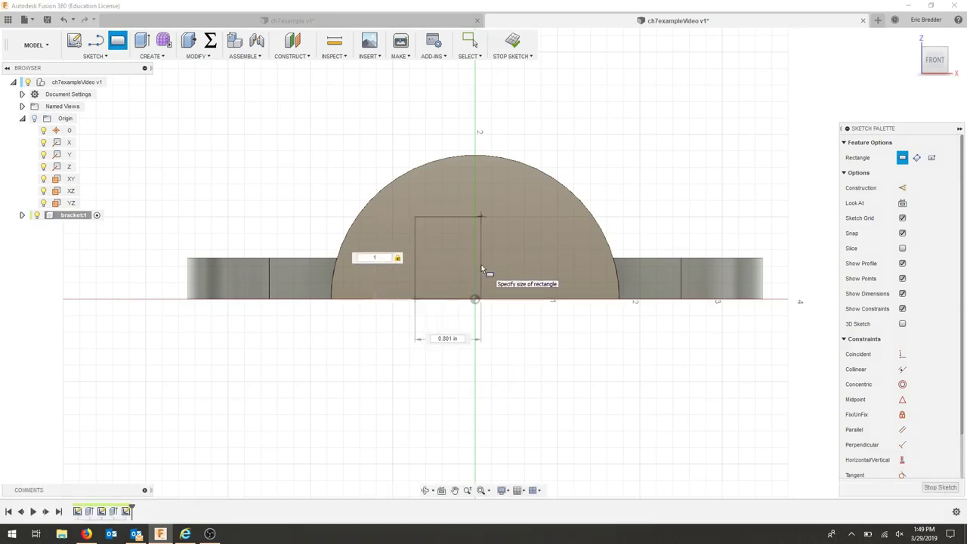
pyautogui.write('2')
pyautogui.press('Tab')
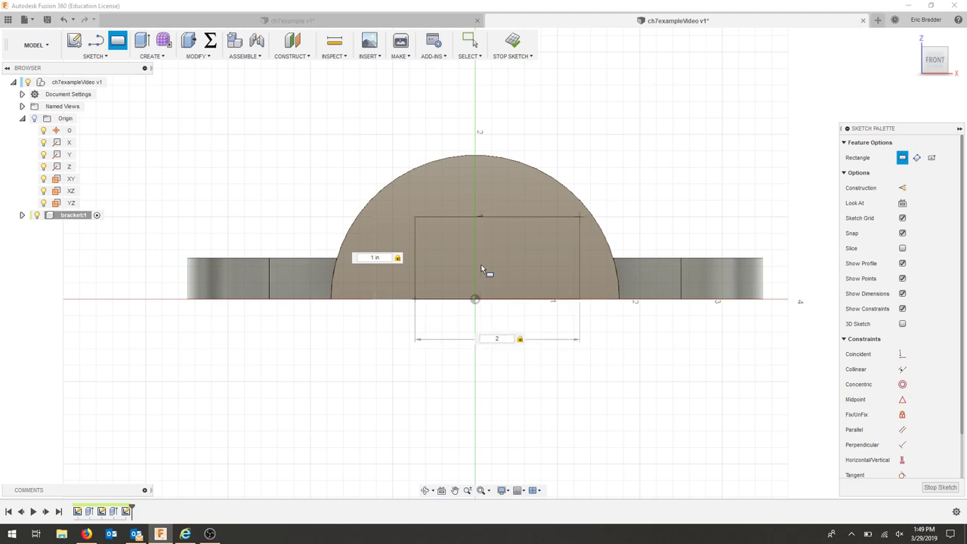
pyautogui.press('Return')
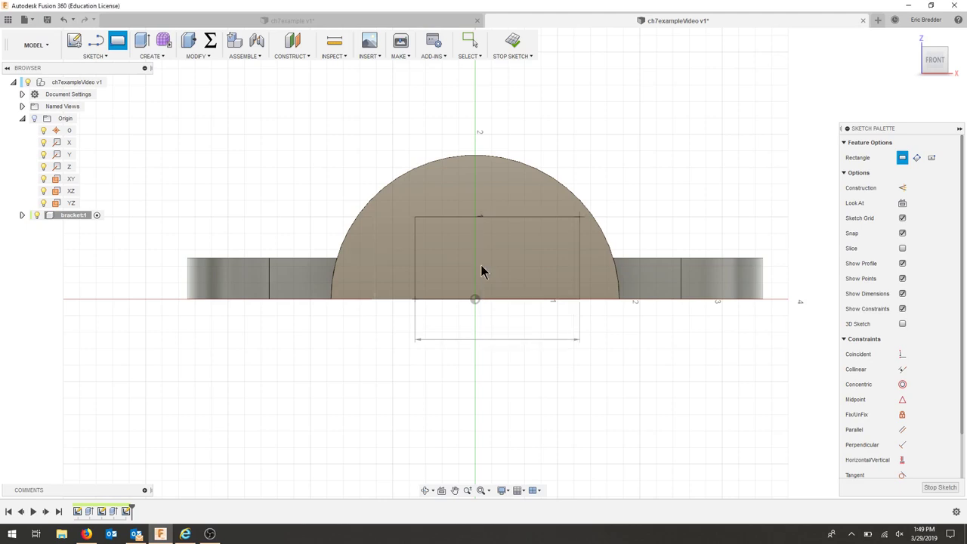
pyautogui.press('Escape')
# Centre the rectangle's bottom edge on the origin with a Midpoint constraint
pyautogui.click(902, 369)
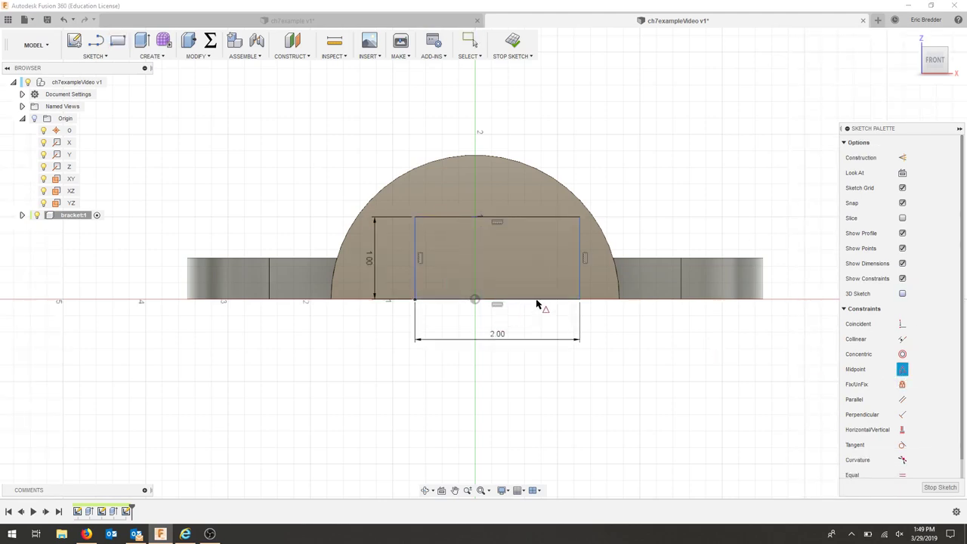
pyautogui.click(487, 302)
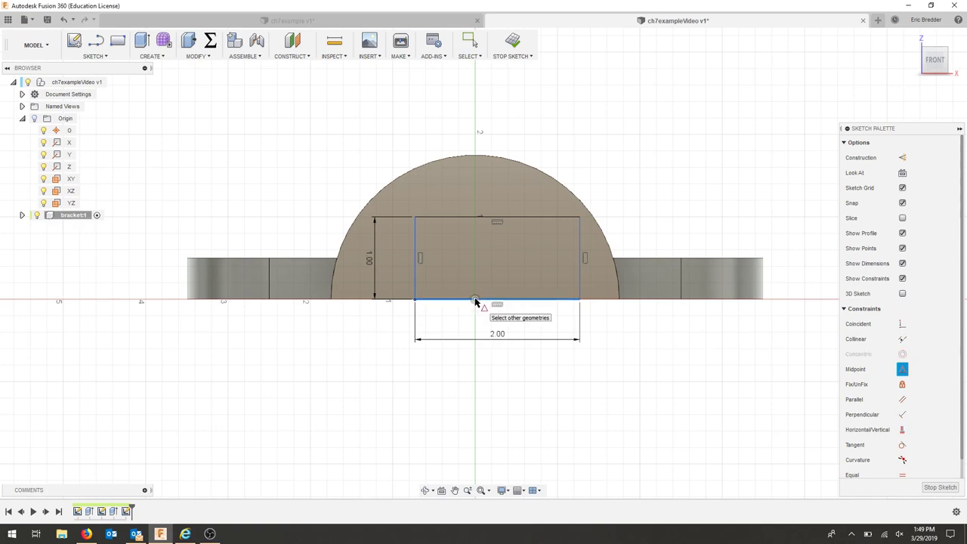
pyautogui.click(476, 300)
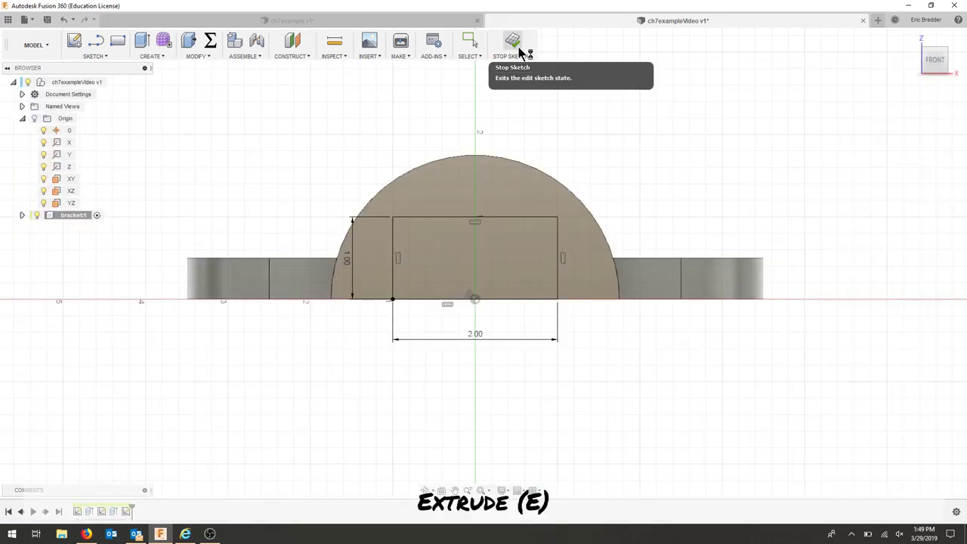
# Cut the 2 by 1 rectangle through the whole arch with Extent set to All
pyautogui.click(519, 53)
pyautogui.press('e')
pyautogui.click(421, 339)
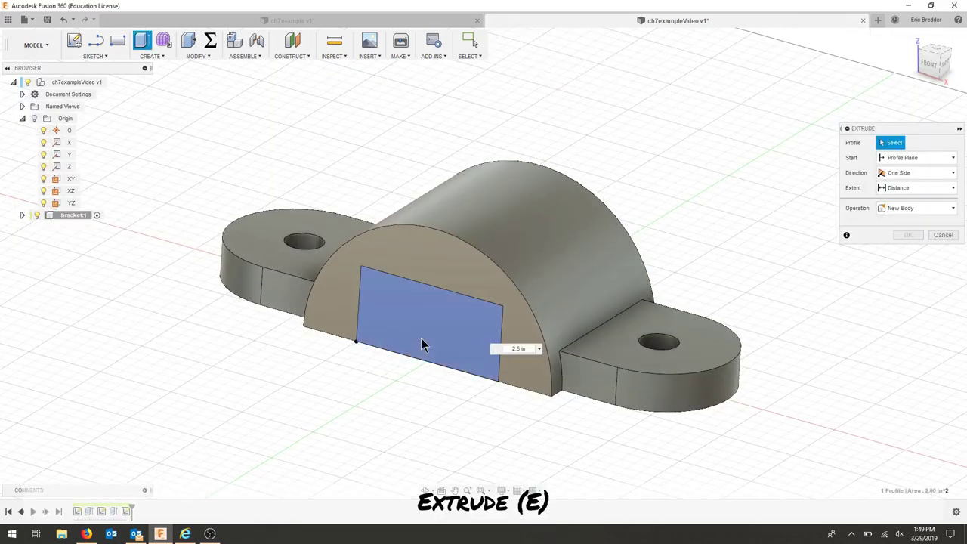
pyautogui.click(927, 189)
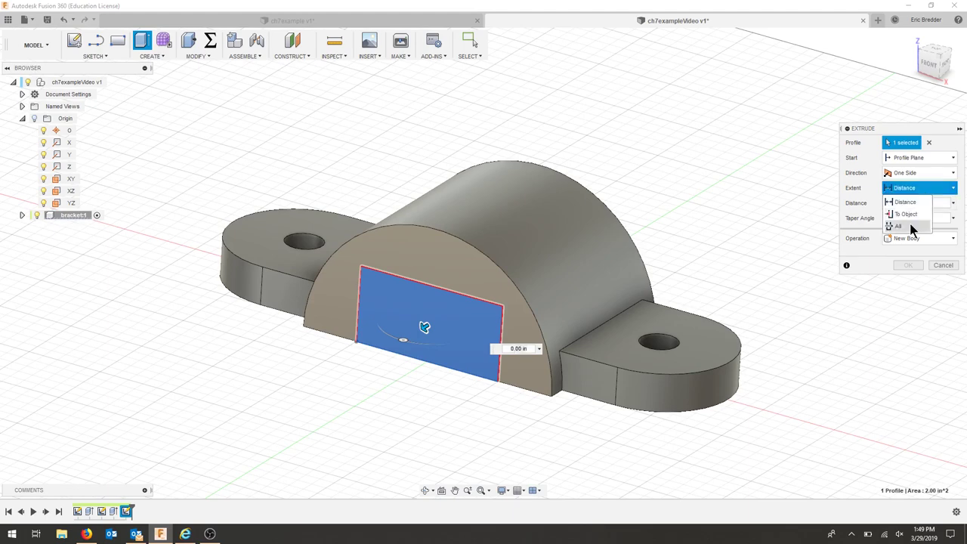
pyautogui.click(900, 226)
pyautogui.click(889, 204)
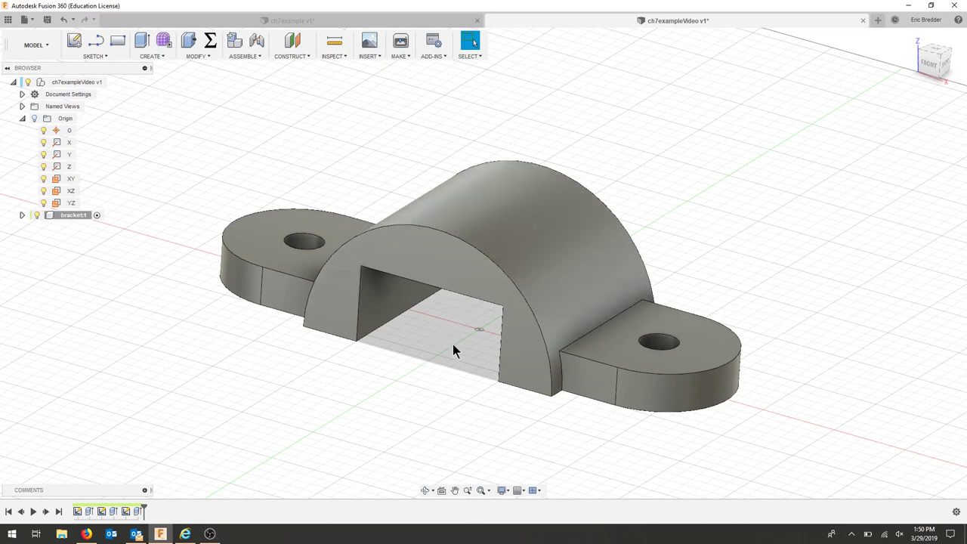
# Sketch a 0.25 in circle at the origin on the tunnel's inner ceiling face
pyautogui.press('c')
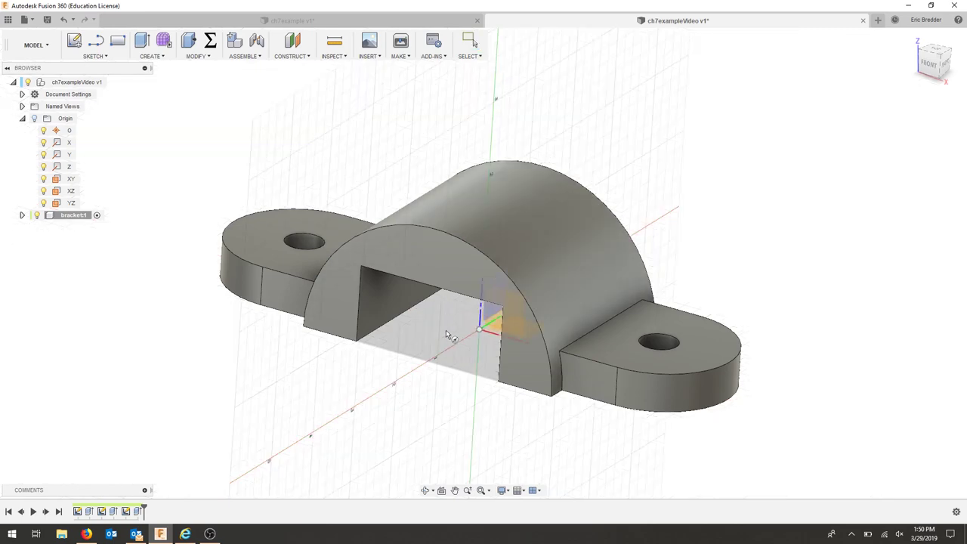
pyautogui.click(491, 324)
pyautogui.keyDown('shift'); pyautogui.moveTo(492, 324); pyautogui.dragTo(502, 240, button='middle'); pyautogui.keyUp('shift')
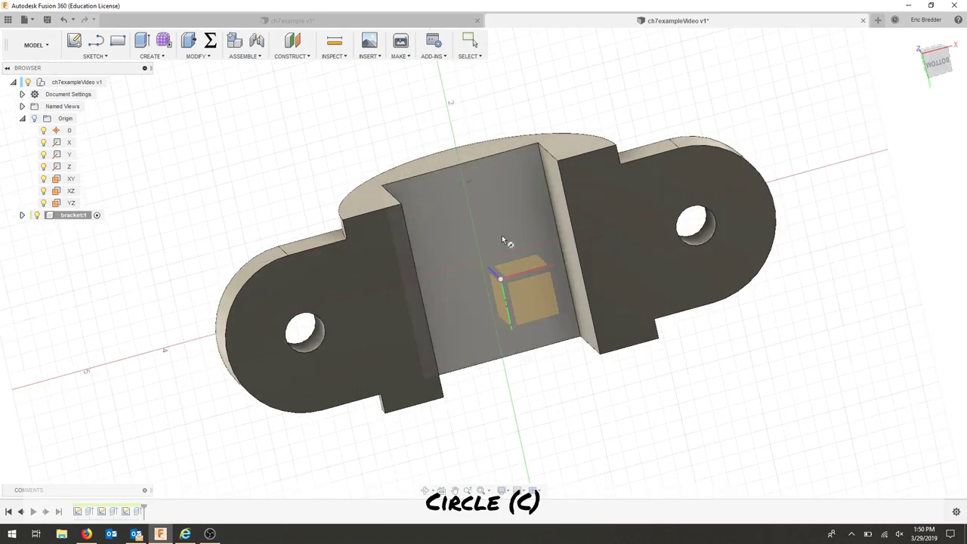
pyautogui.click(505, 216)
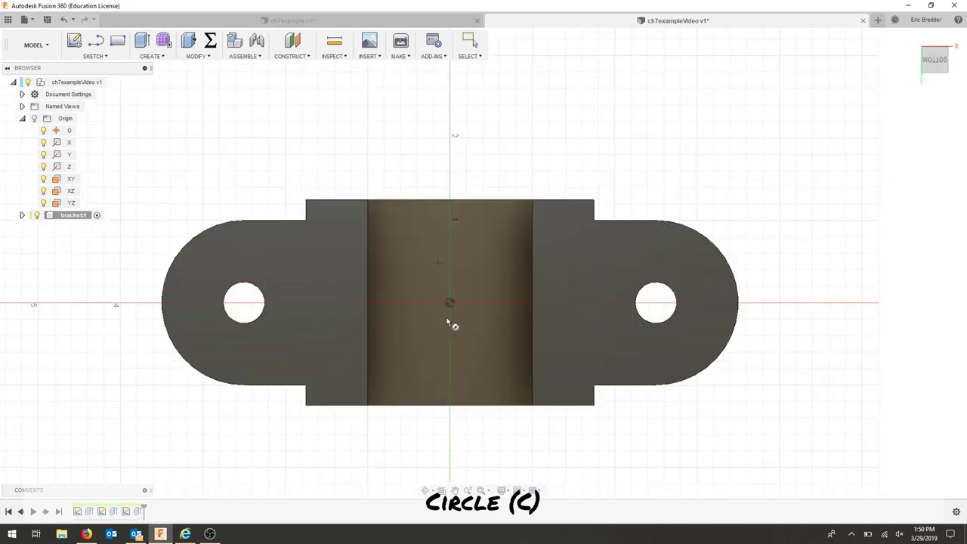
pyautogui.click(452, 304)
pyautogui.write('.25')
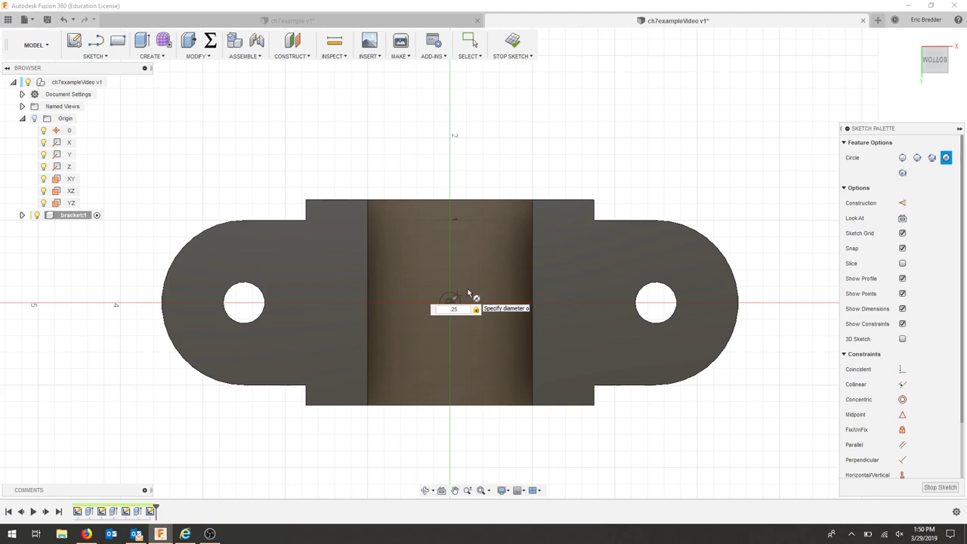
pyautogui.press('Return')
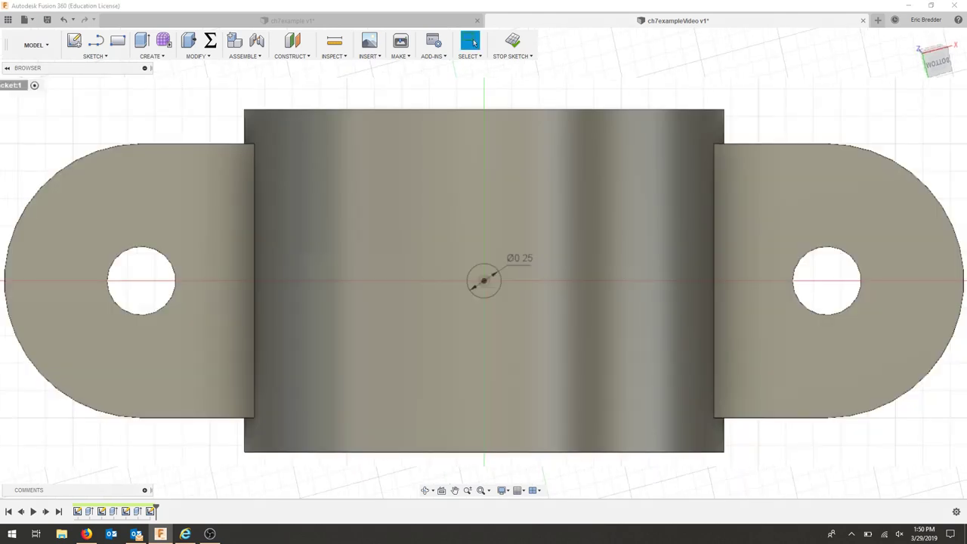
# Cut the 0.25 in circle upward through the arch with Extent All
pyautogui.press('e')
pyautogui.click(484, 260)
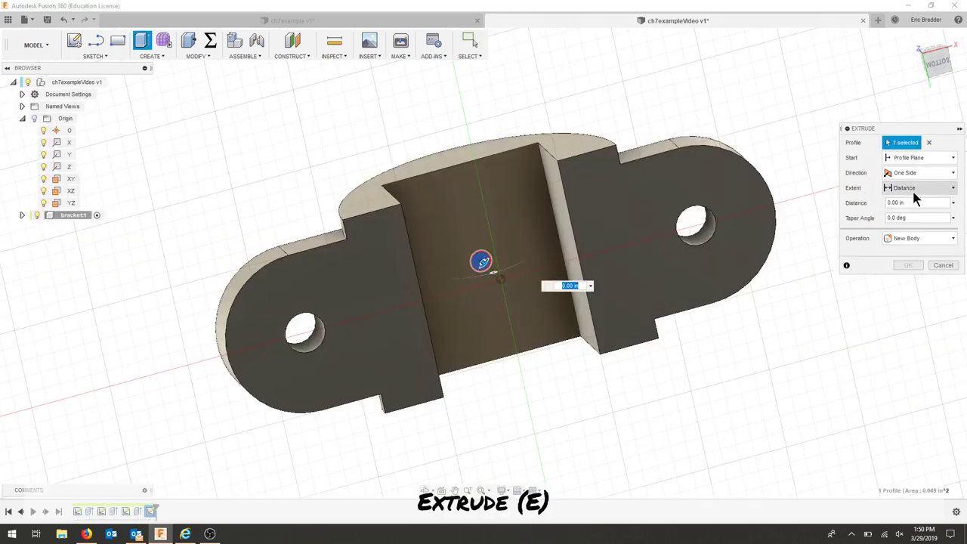
pyautogui.click(920, 189)
pyautogui.click(901, 226)
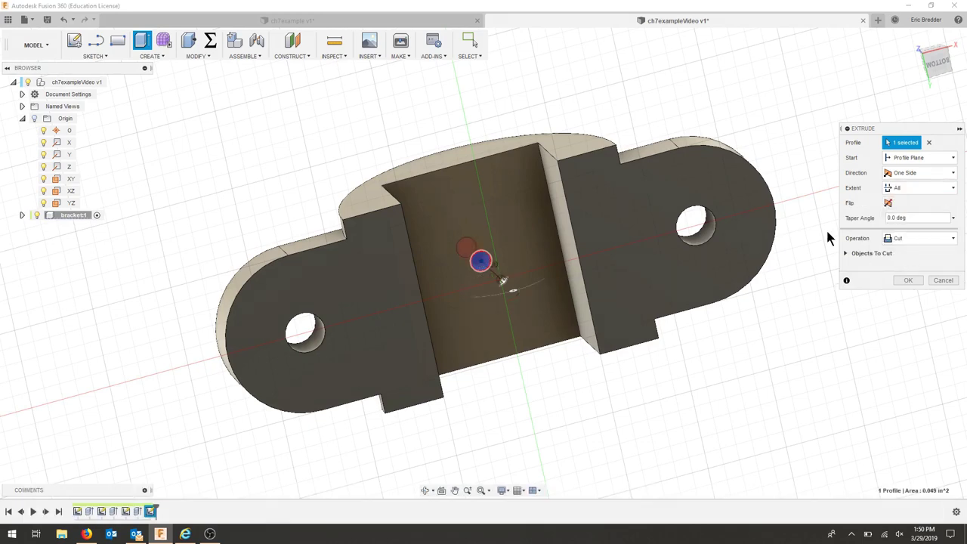
pyautogui.click(887, 202)
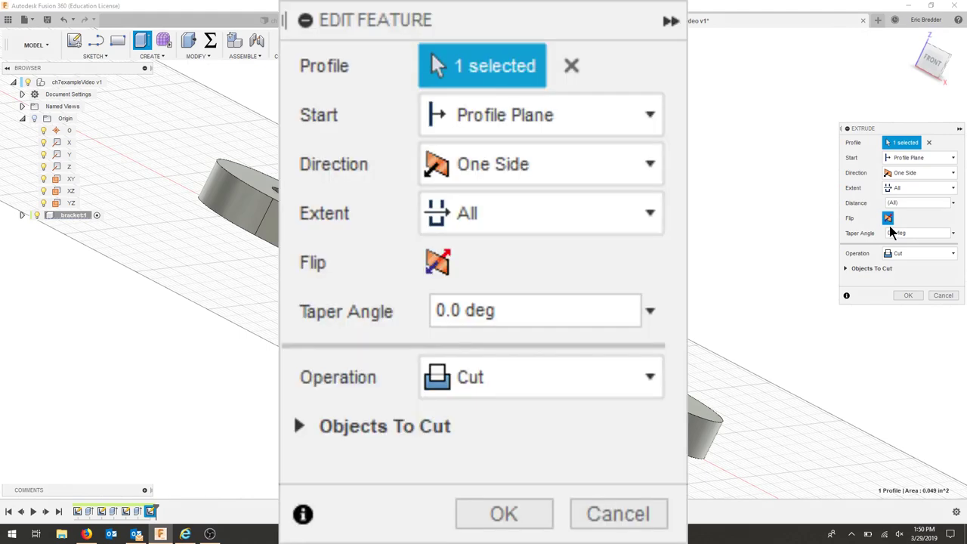
pyautogui.click(908, 295)
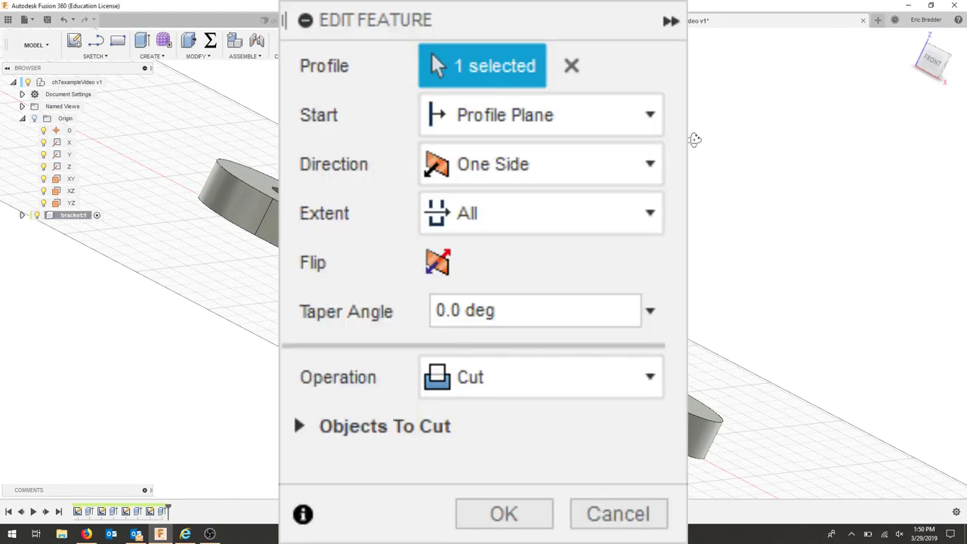
pyautogui.keyDown('shift'); pyautogui.moveTo(694, 139); pyautogui.dragTo(665, 227, button='middle'); pyautogui.keyUp('shift')
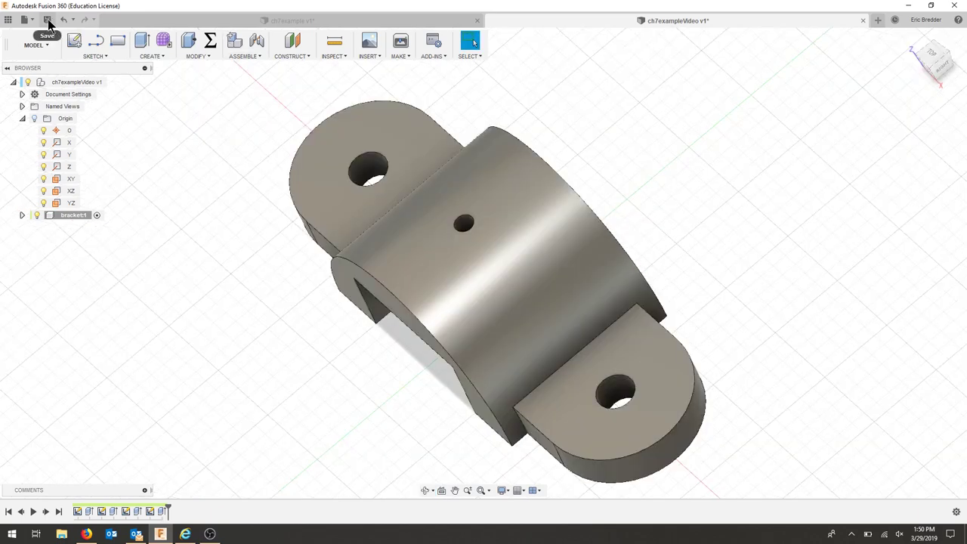